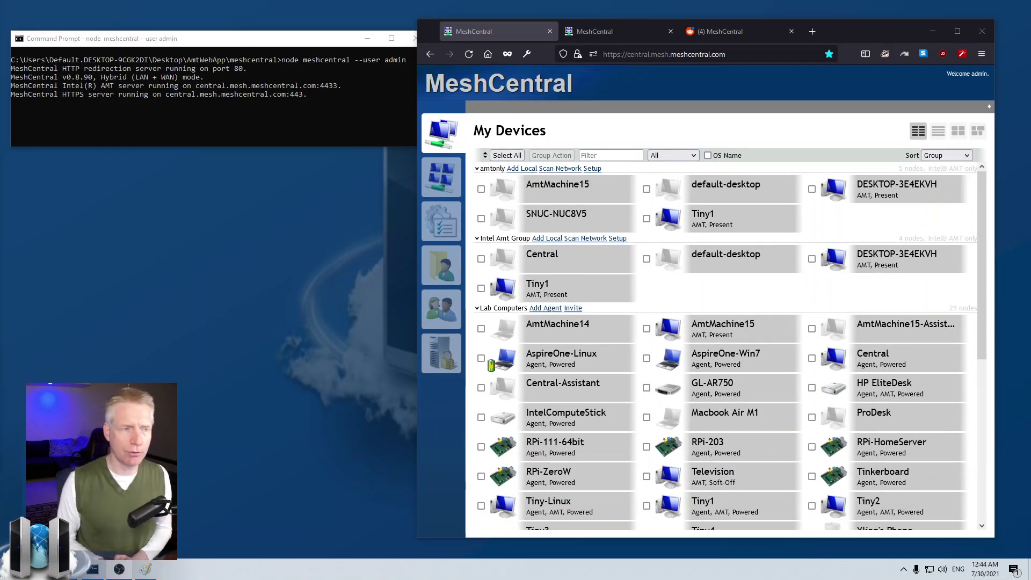
Move the Command Prompt window away from the browser and look over the My Devices list.
drag(223, 47, 233, 44)
key(super+Down)
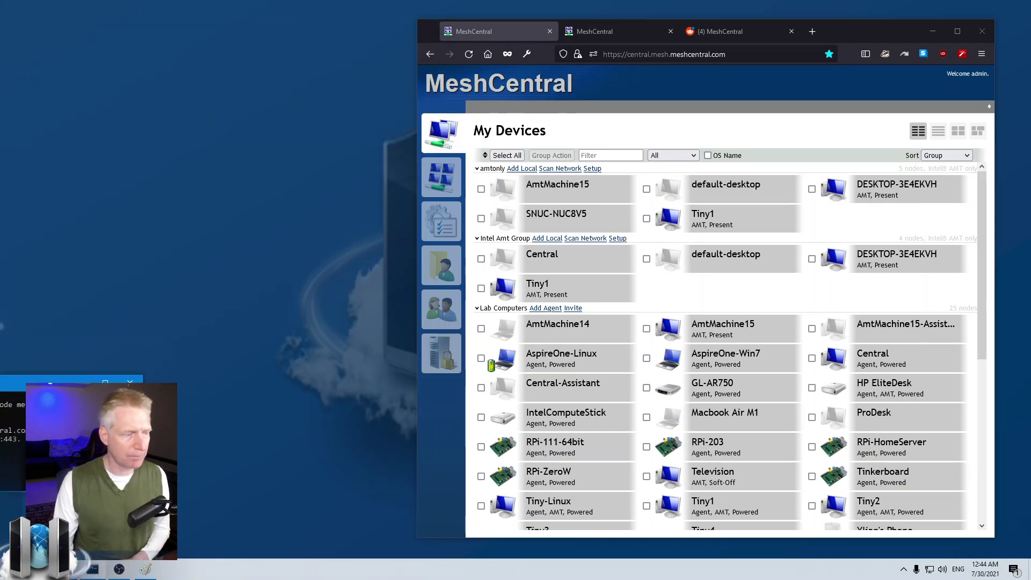
drag(839, 34, 841, 35)
scroll(747, 453, down, 5)
scroll(731, 449, up, 5)
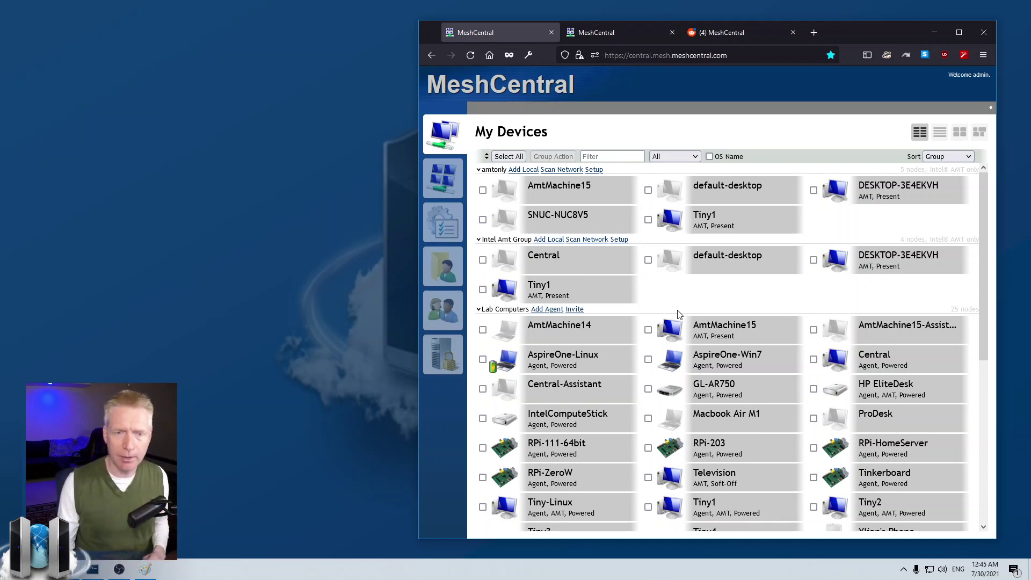
Open the Downloads page of the MeshCentral information site and highlight the npm install and node commands in the Installation section.
click(599, 32)
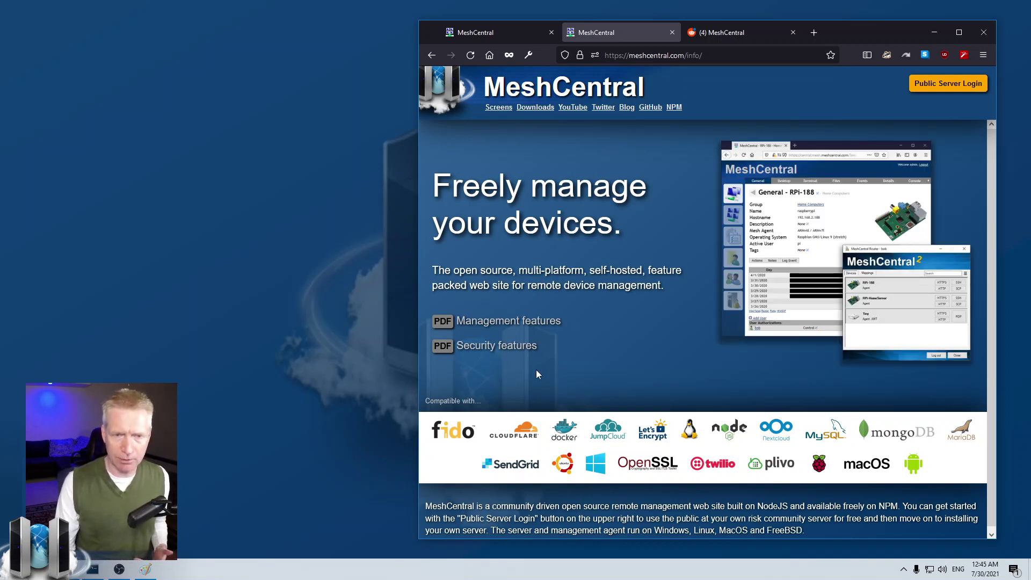
click(534, 108)
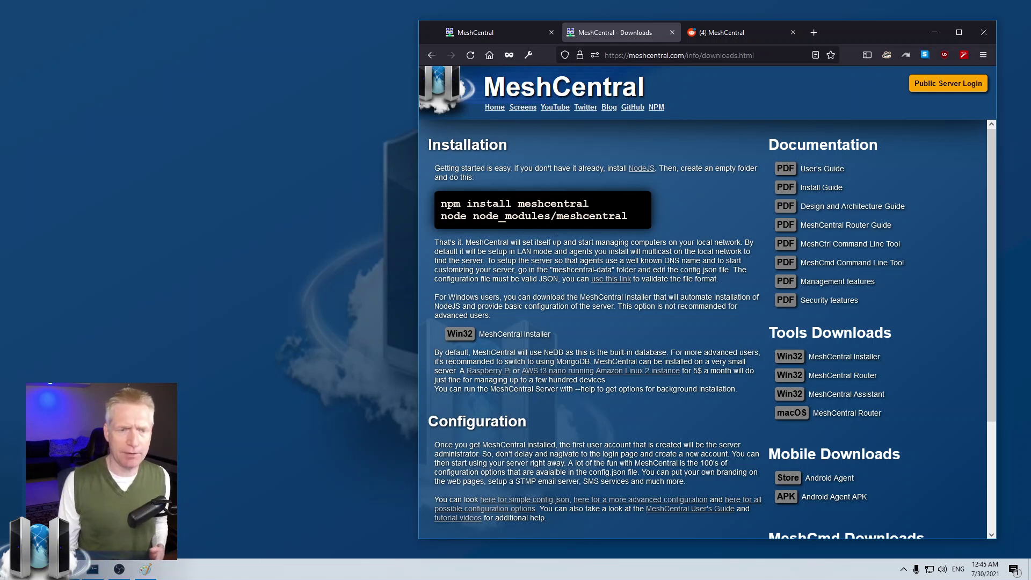
mouse_move(442, 204)
mouse_down()
mouse_move(628, 209)
mouse_move(634, 221)
mouse_move(441, 204)
mouse_up()
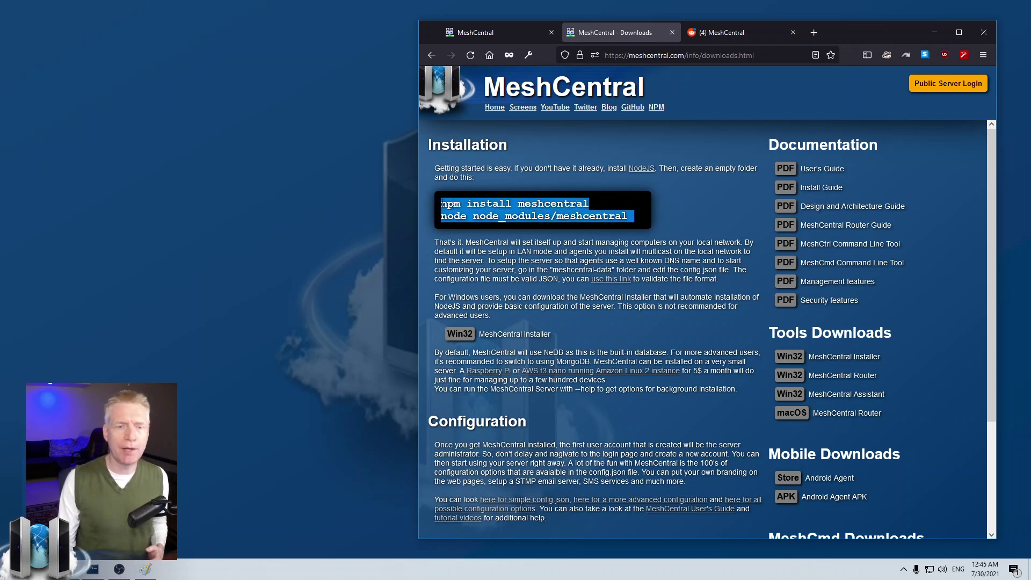
click(441, 204)
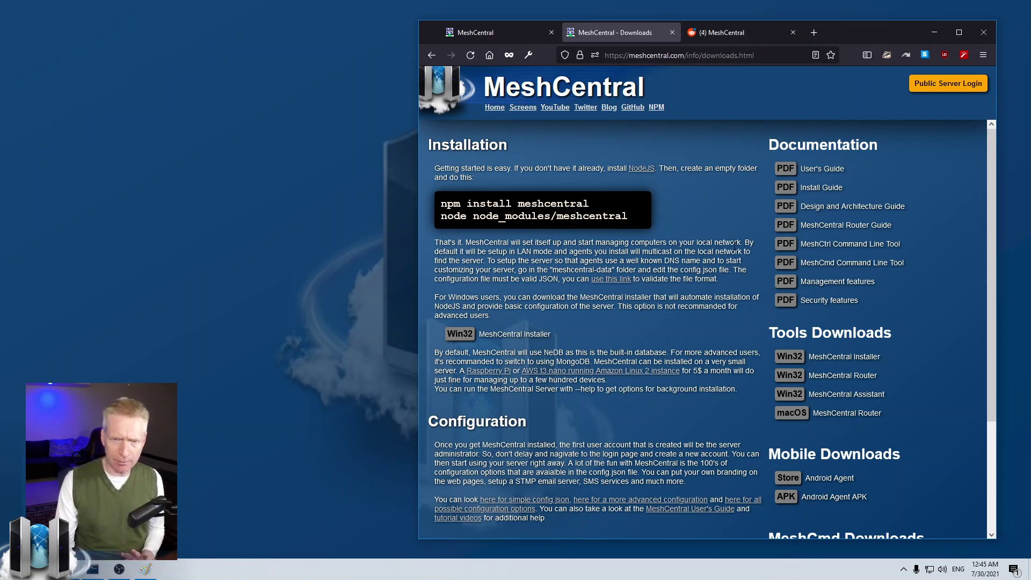
Open the User's Guide PDF, skim its table of contents and the server peering section, and return to the Downloads page.
click(840, 170)
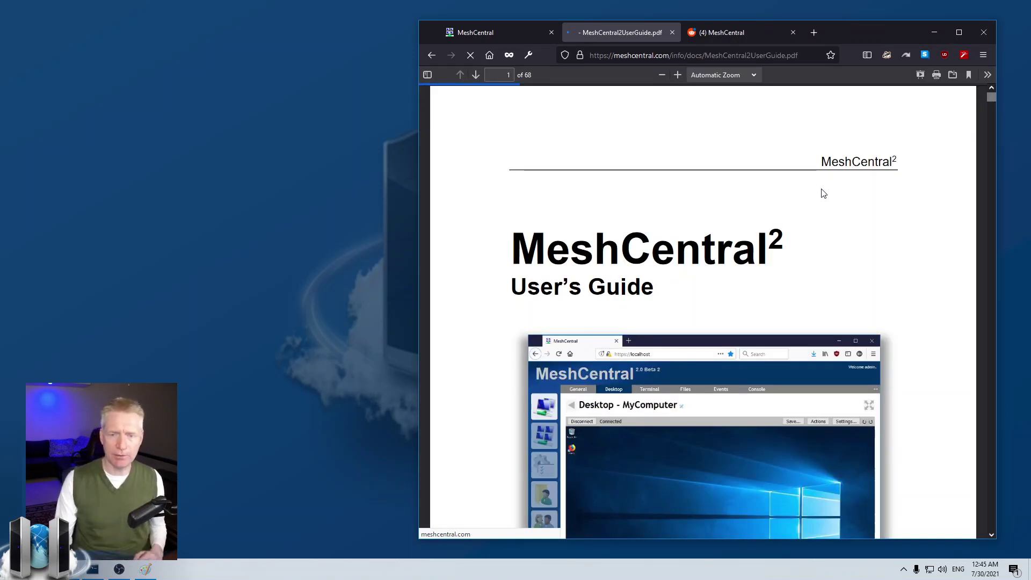
scroll(767, 271, down, 5)
scroll(768, 274, down, 15)
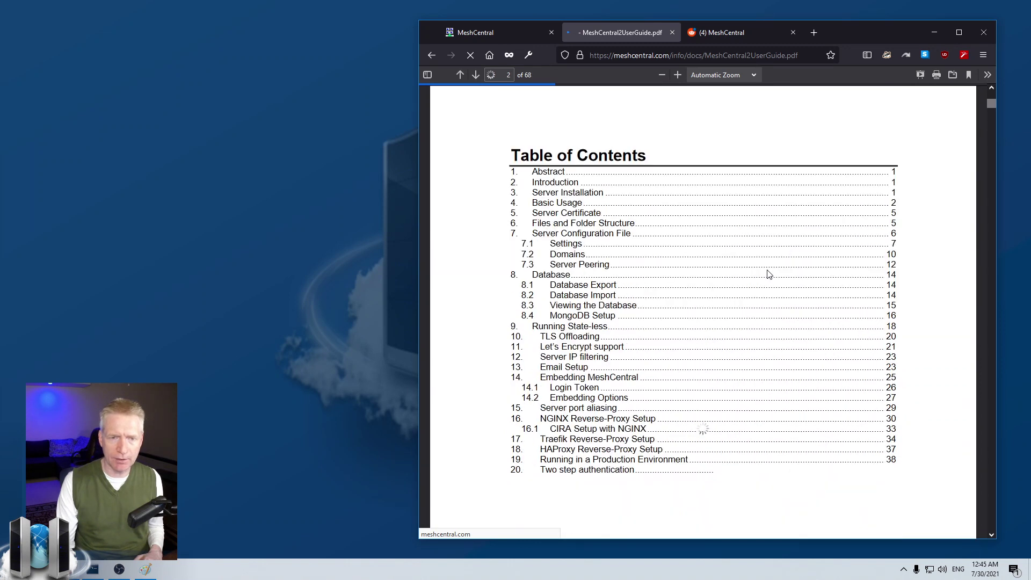
scroll(768, 275, up, 10)
drag(994, 107, 985, 202)
scroll(707, 351, up, 2)
scroll(707, 351, up, 1)
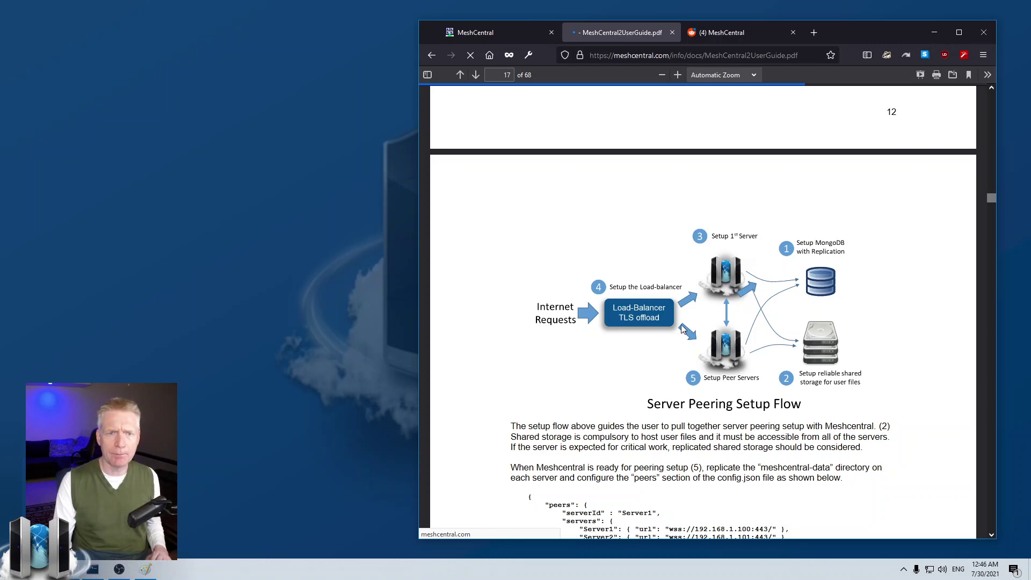
click(431, 56)
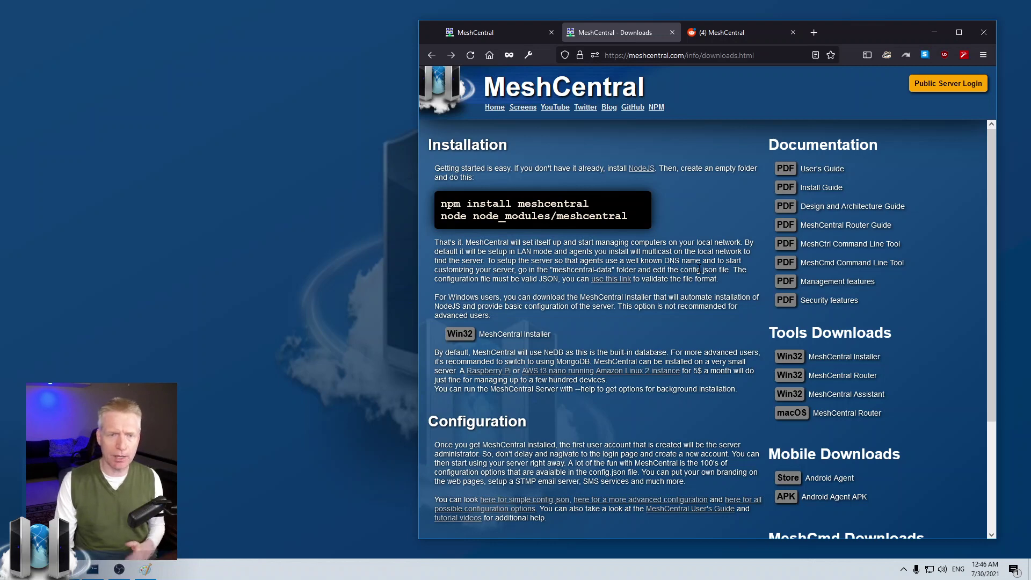
Open the site's YouTube link in a new tab and switch to that tab.
right_click(558, 110)
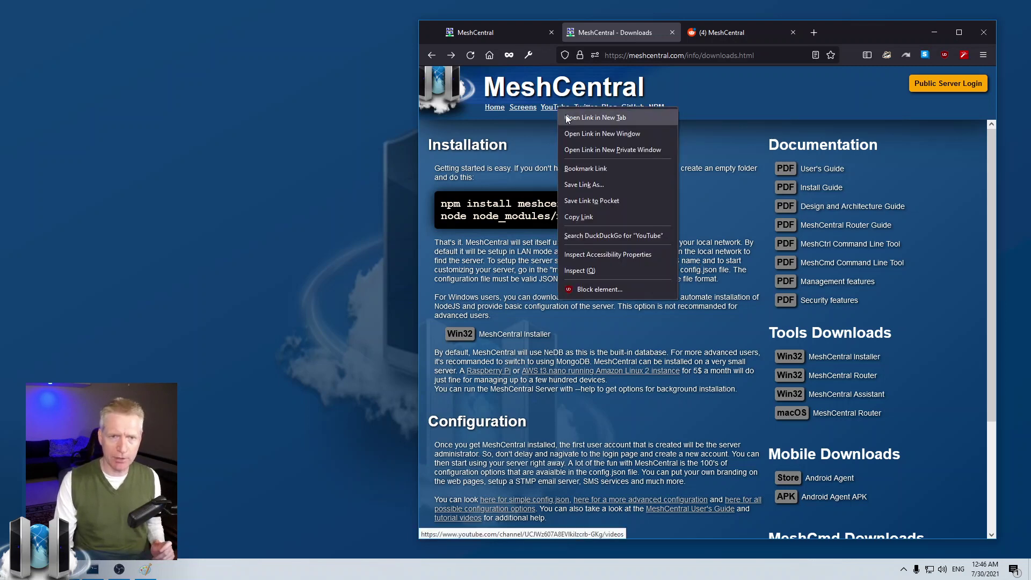
click(595, 117)
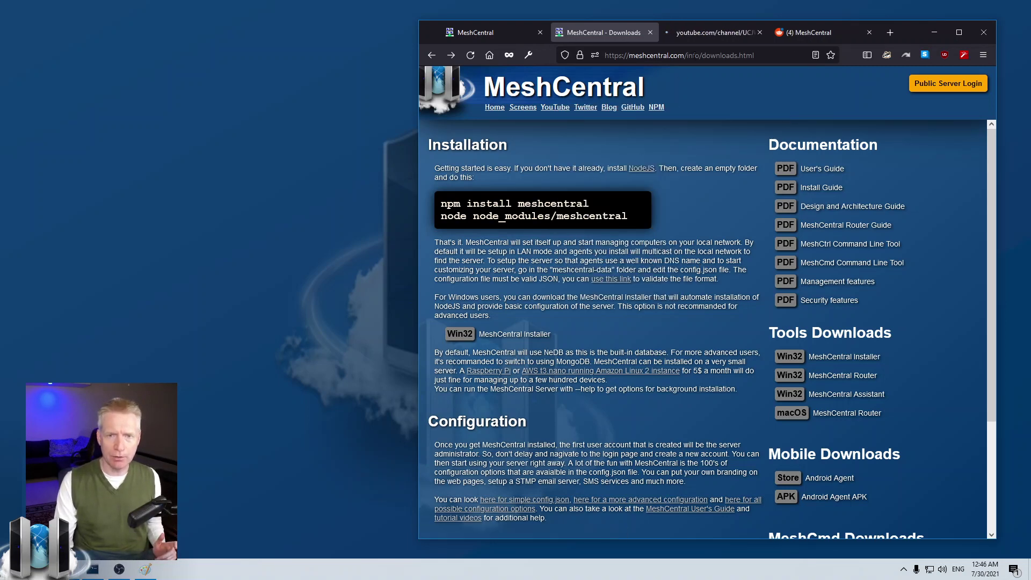
click(683, 35)
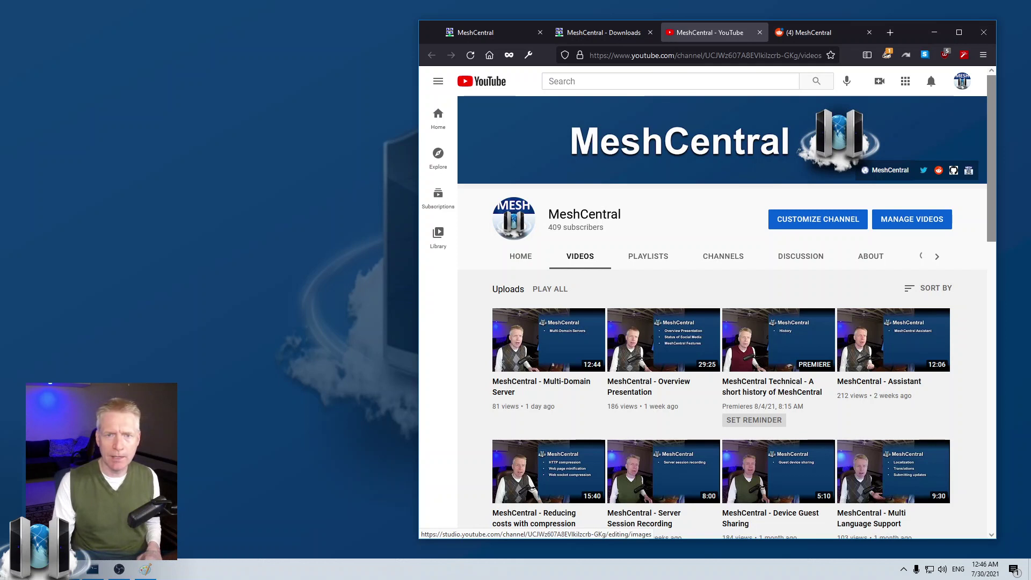
Replace the channel path in the YouTube address with c/meshcentral and load the page.
click(698, 55)
drag(677, 55, 822, 56)
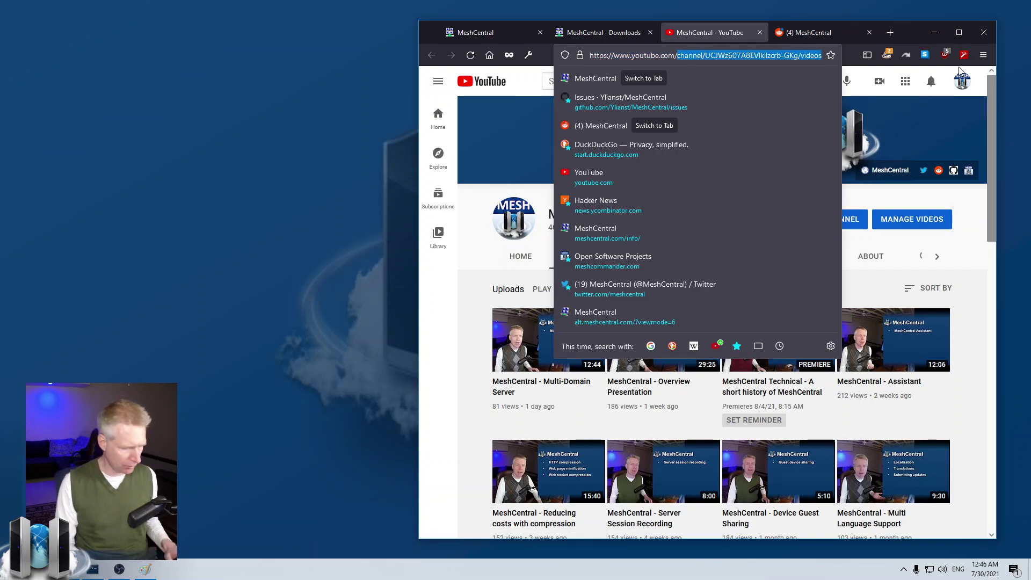
text(c/)
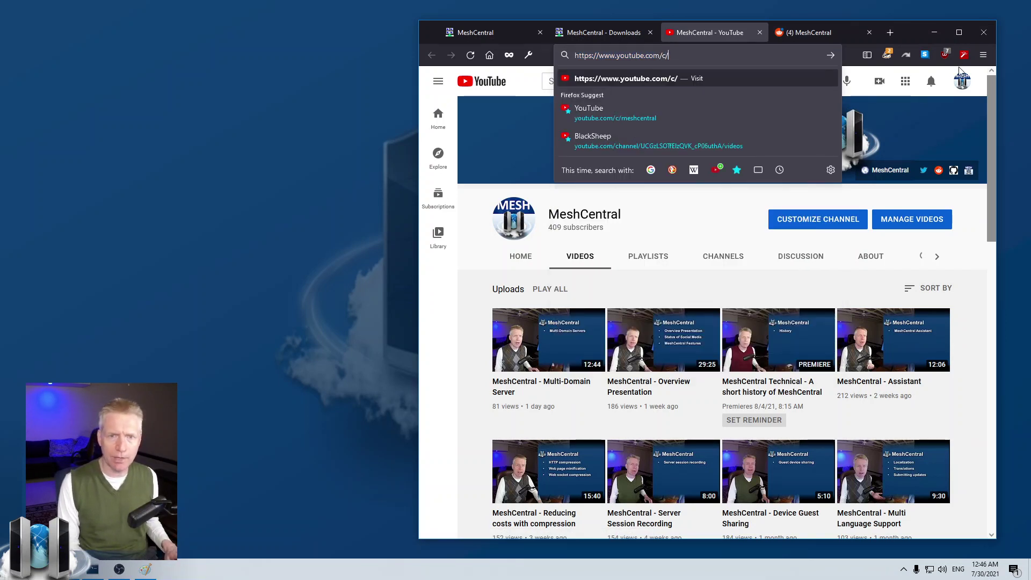
text(meshcentral)
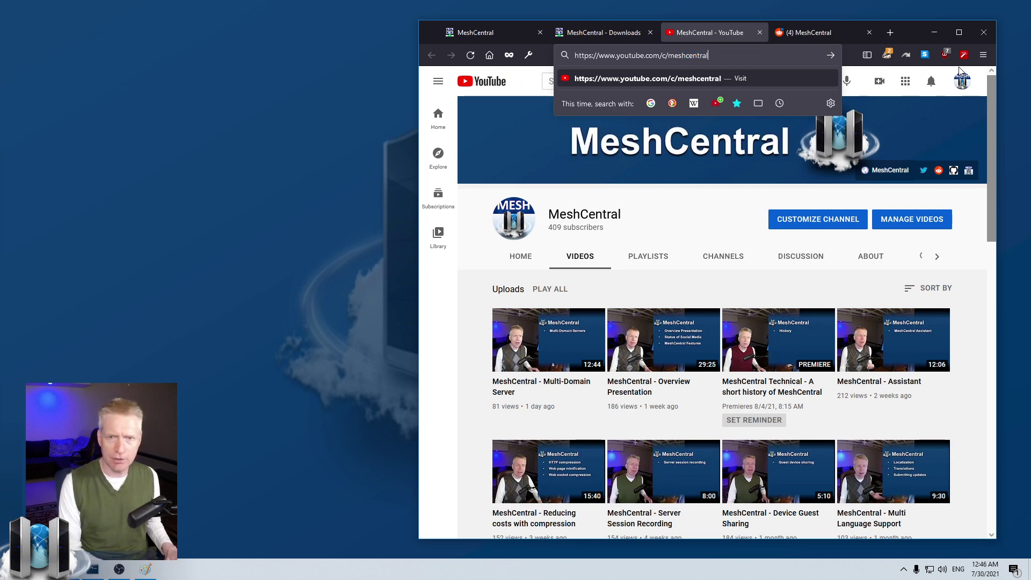
key(Return)
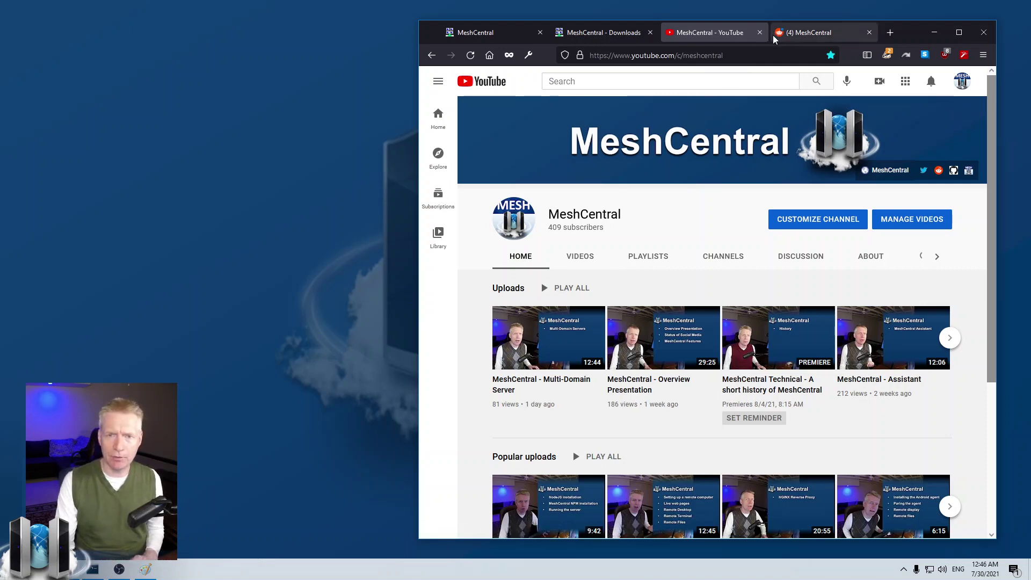
Open the Blog link from the Downloads page in a new tab and look through the list of posts.
click(637, 34)
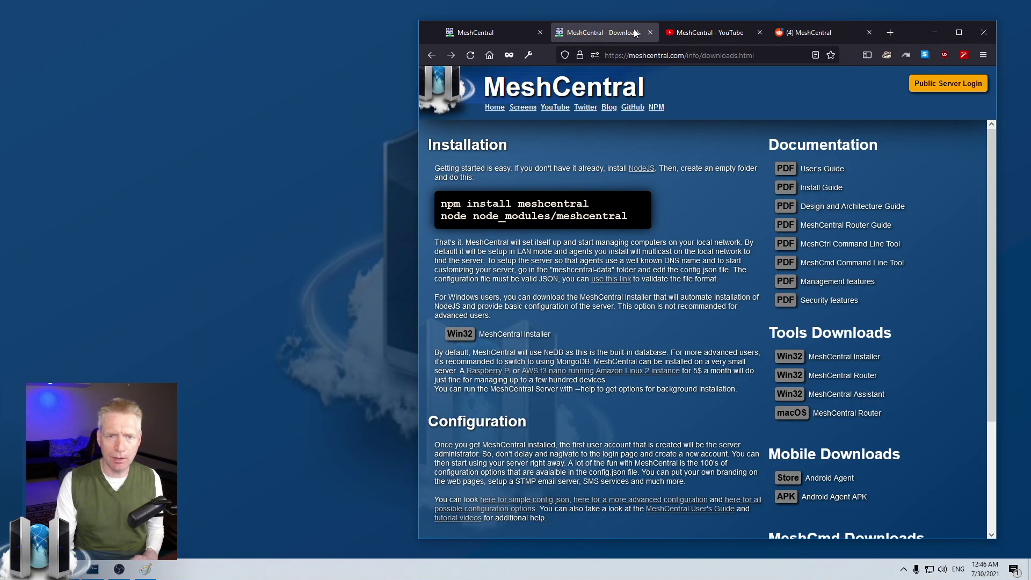
right_click(611, 108)
click(632, 120)
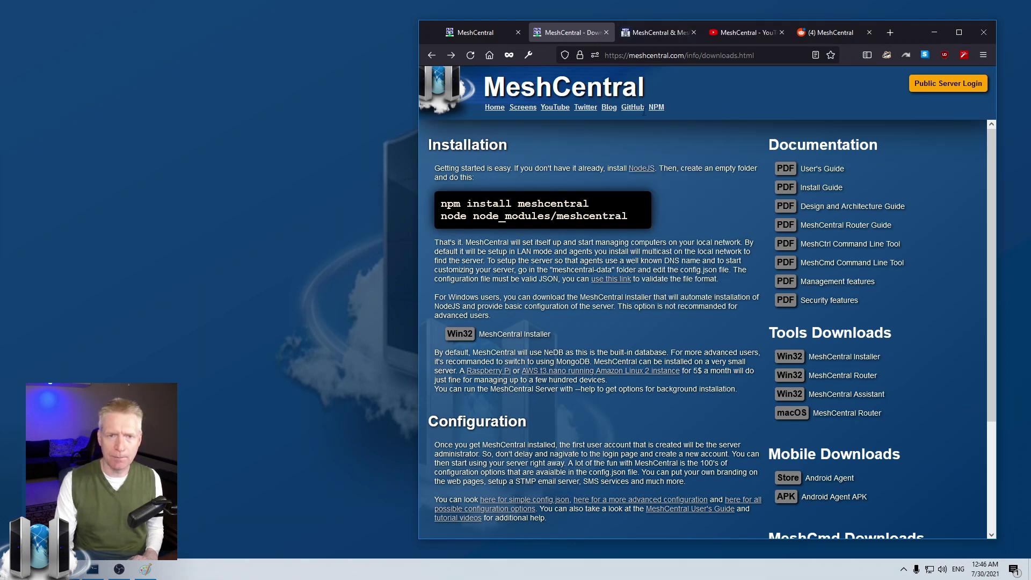
click(660, 33)
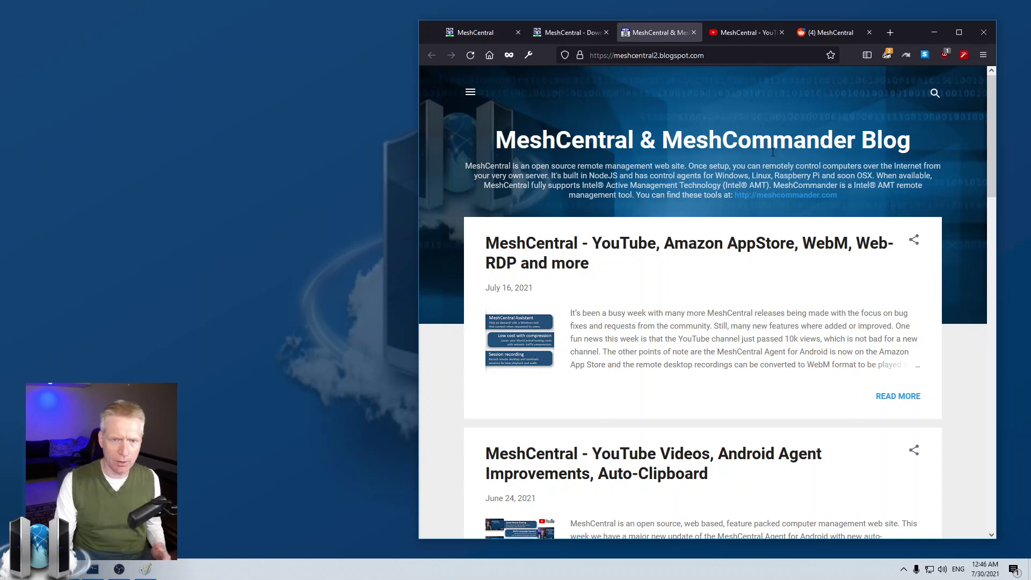
scroll(773, 154, down, 15)
scroll(773, 156, up, 13)
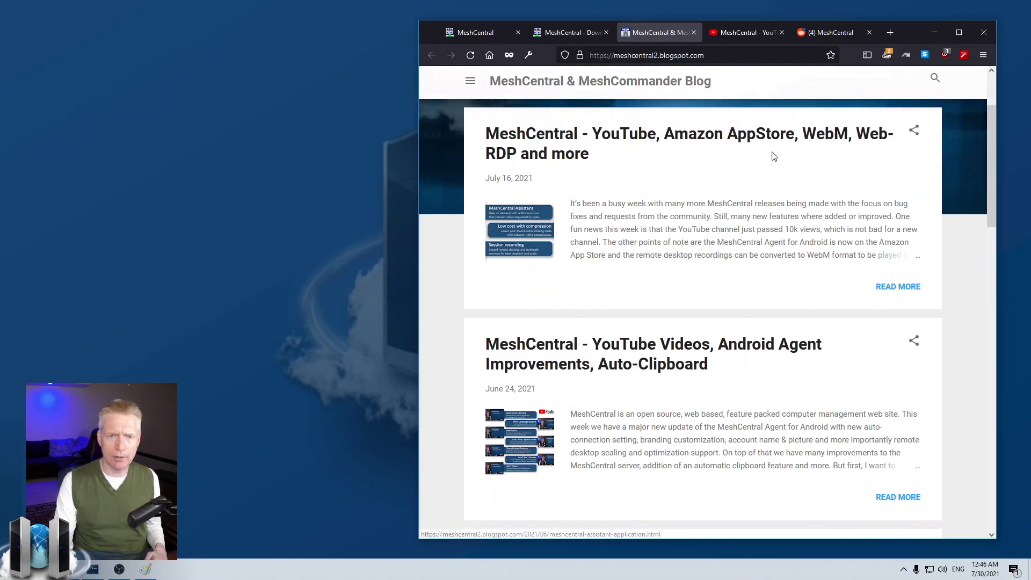
scroll(774, 156, up, 2)
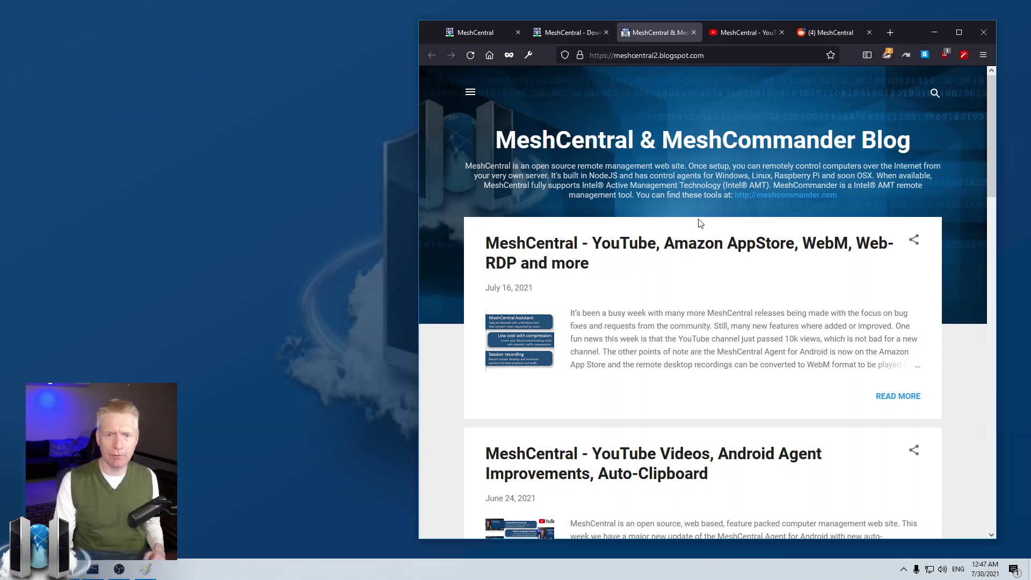
scroll(701, 247, down, 8)
scroll(656, 258, up, 8)
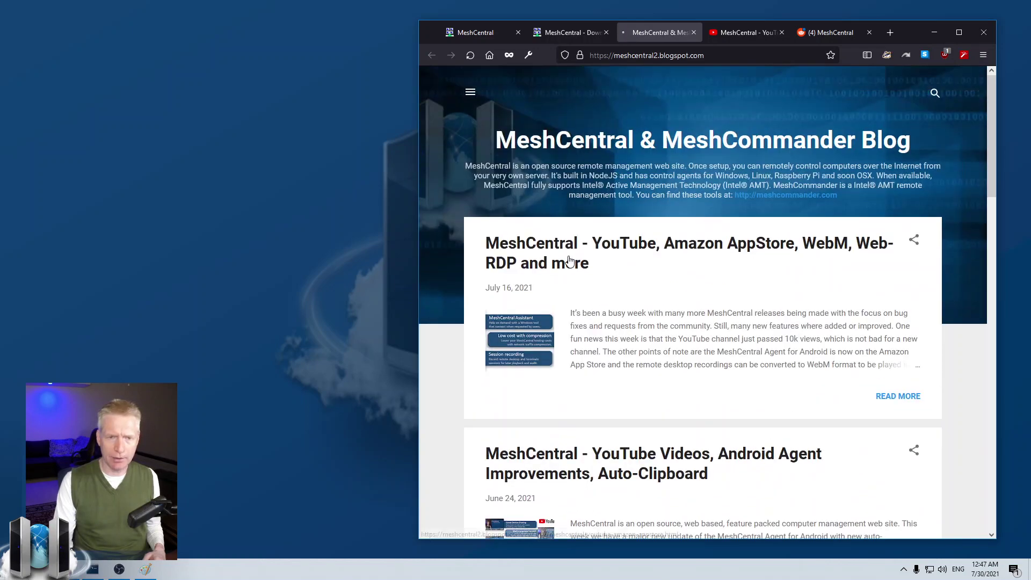
Open the July 16, 2021 blog post, skim its feature descriptions and illustrations, and return to the blog's front page.
click(569, 262)
scroll(606, 326, down, 10)
scroll(606, 327, down, 10)
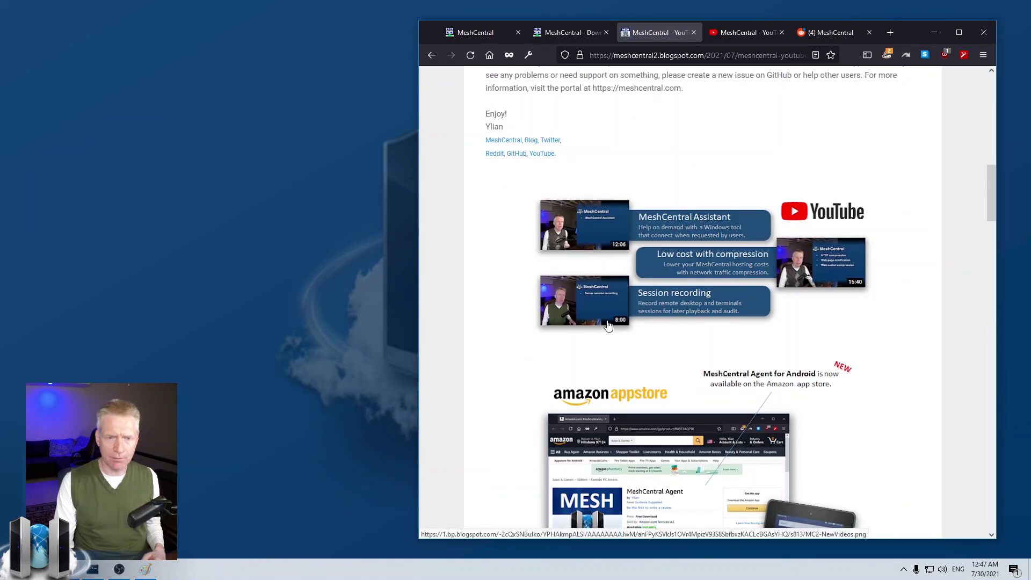
scroll(650, 303, down, 1)
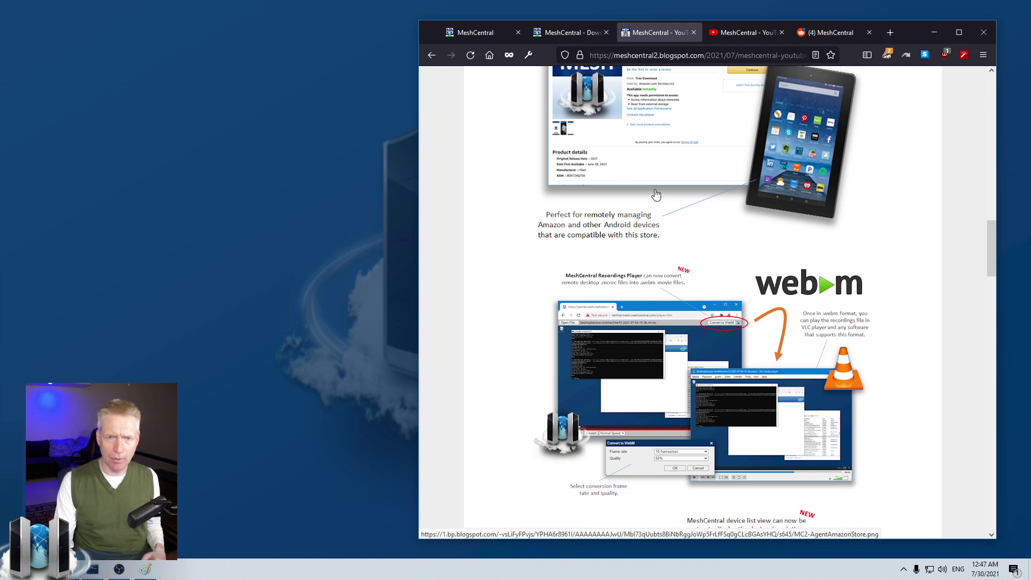
scroll(656, 199, up, 2)
scroll(701, 254, down, 4)
scroll(701, 253, down, 15)
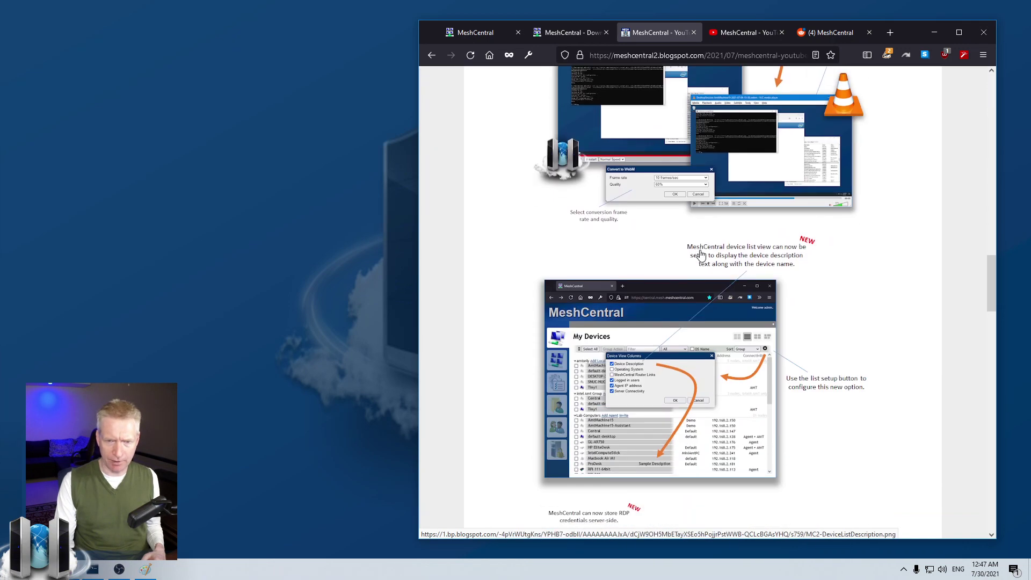
scroll(698, 313, up, 20)
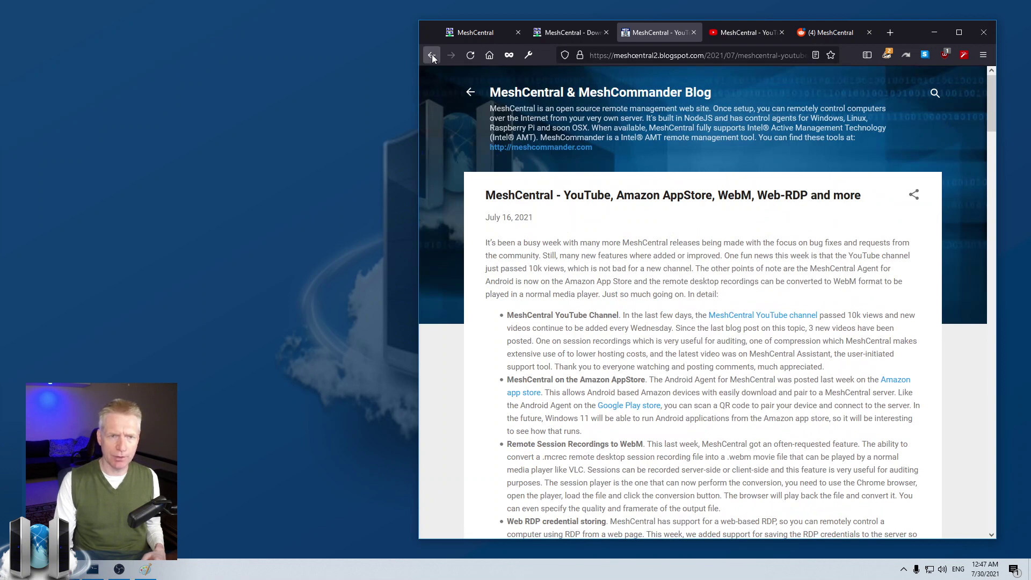
click(432, 55)
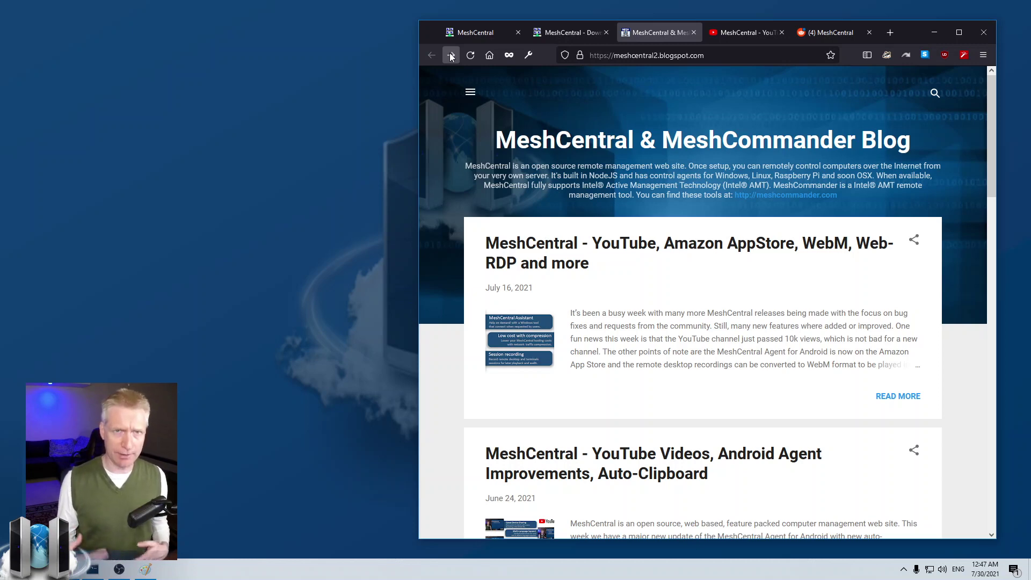
Open the Twitter link from the Downloads page in a new tab and look through MeshCentral's recent tweets.
click(581, 27)
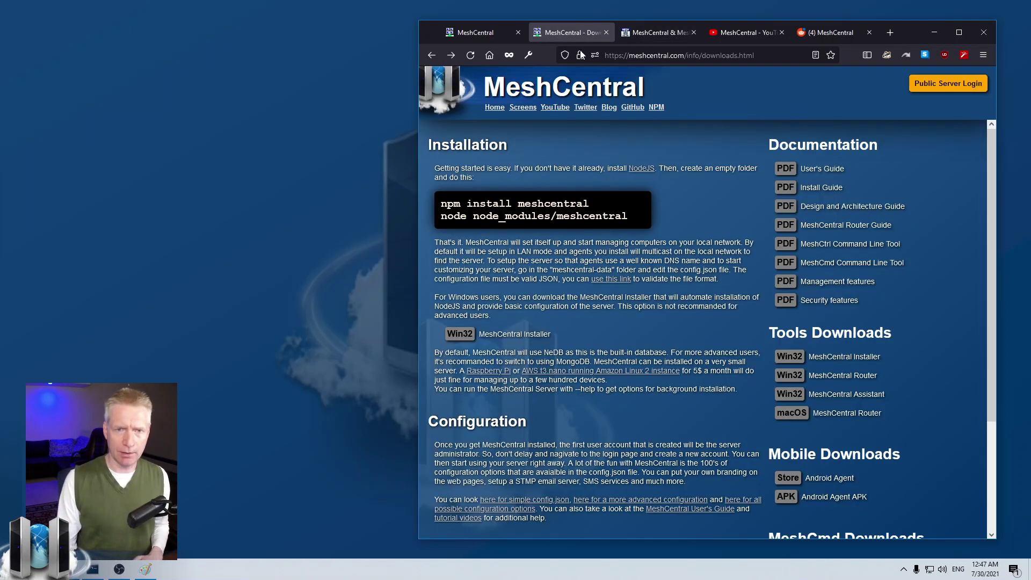
right_click(589, 111)
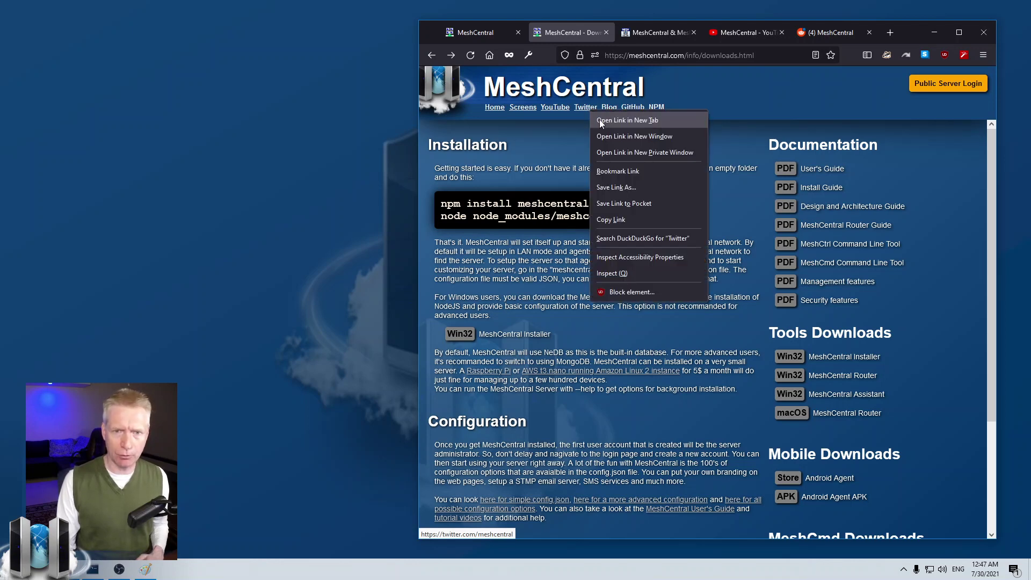
click(603, 118)
click(611, 32)
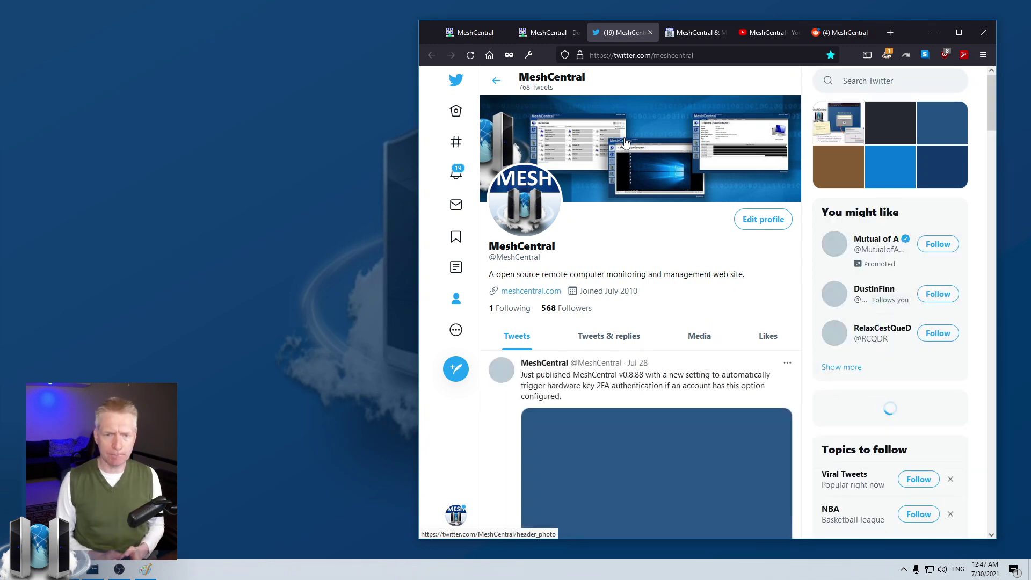
scroll(710, 220, down, 5)
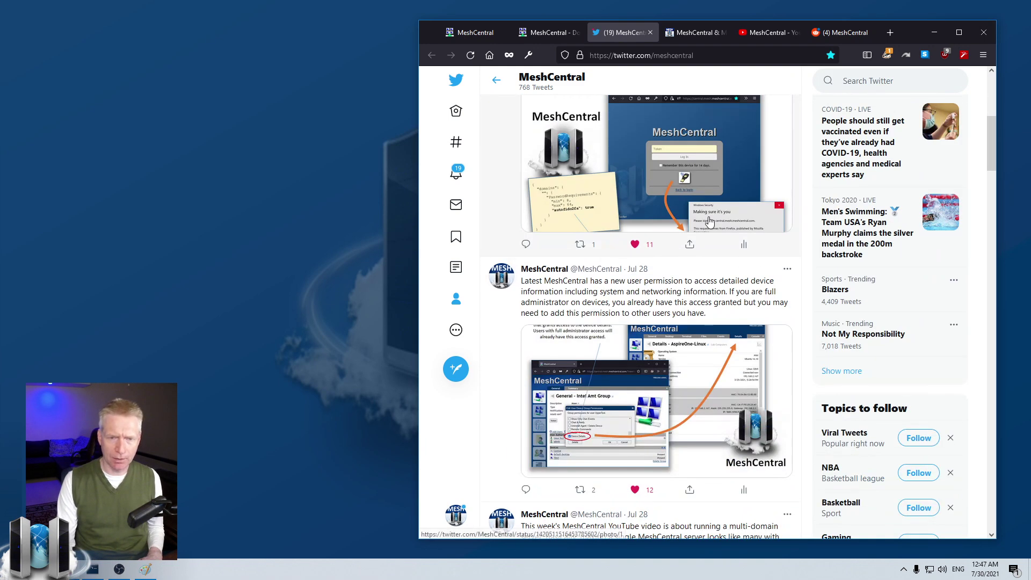
scroll(710, 222, up, 2)
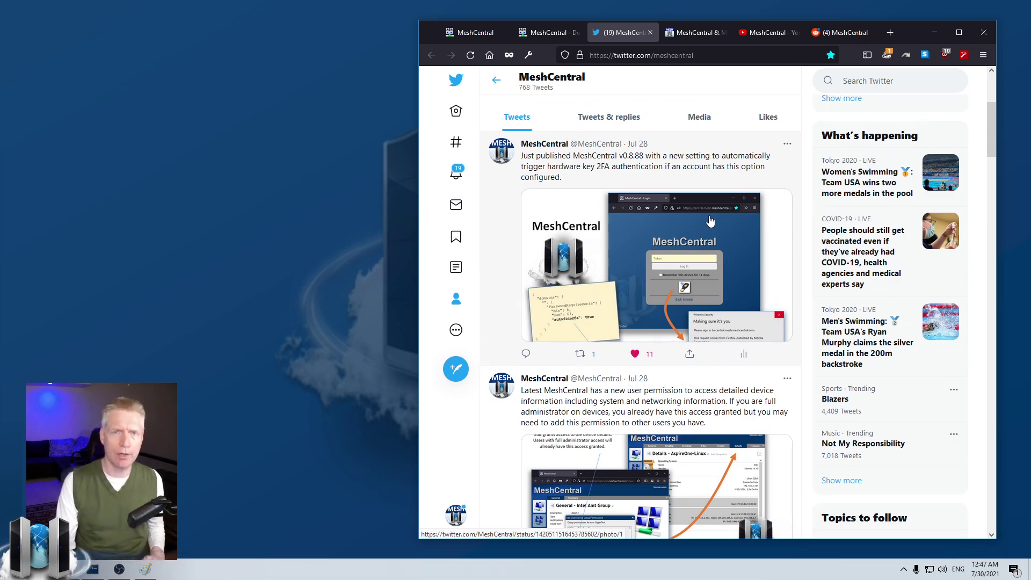
scroll(710, 220, down, 4)
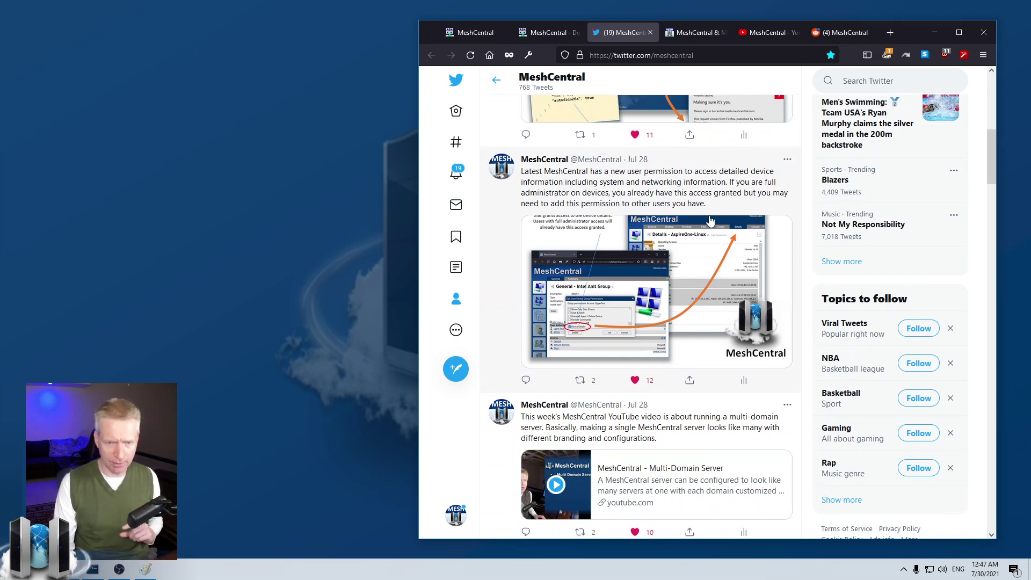
scroll(658, 317, down, 5)
scroll(659, 317, down, 8)
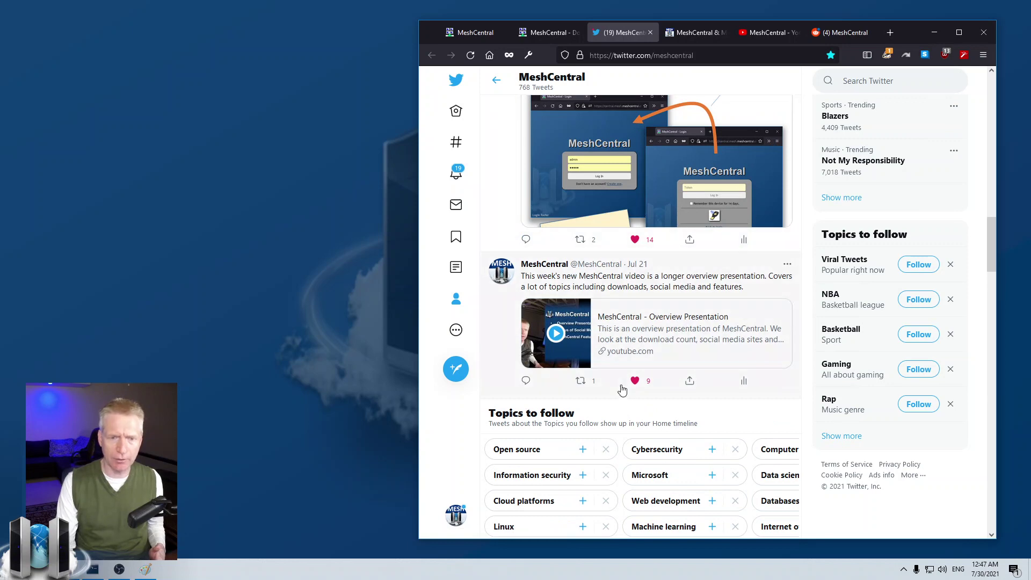
Finish with the MeshCentral Twitter profile and close the Twitter, blog and YouTube tabs.
scroll(622, 391, up, 17)
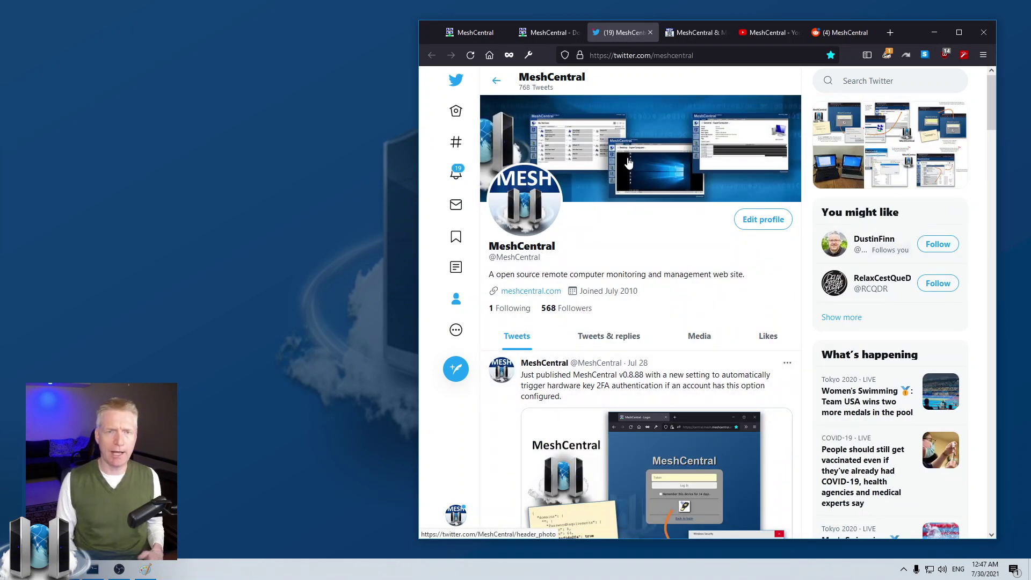
click(649, 34)
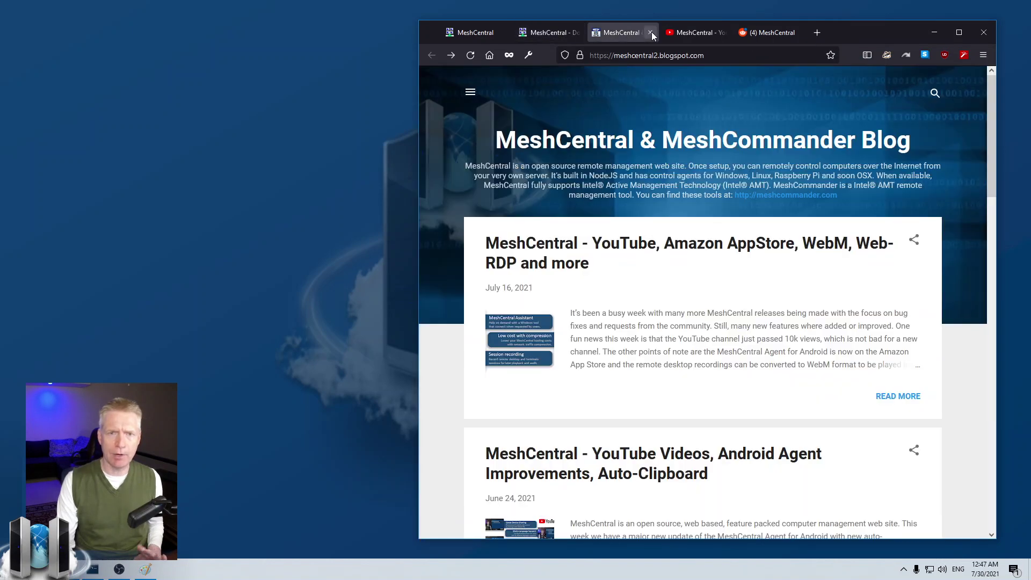
click(650, 33)
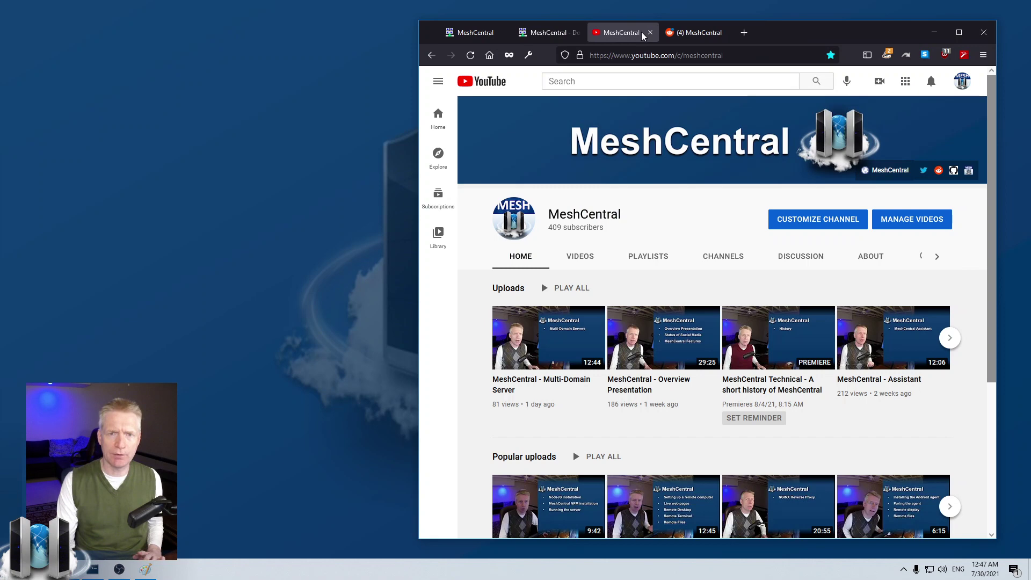
click(650, 32)
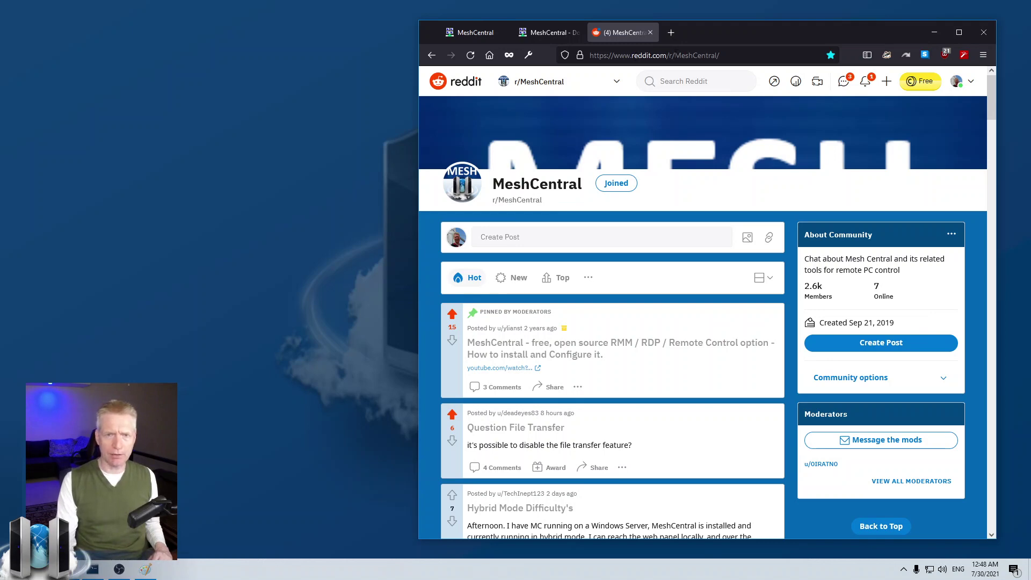
Look through the r/MeshCentral posts, open the "Hybrid Mode Difficulty's" discussion, and close the Reddit tab.
scroll(605, 346, down, 3)
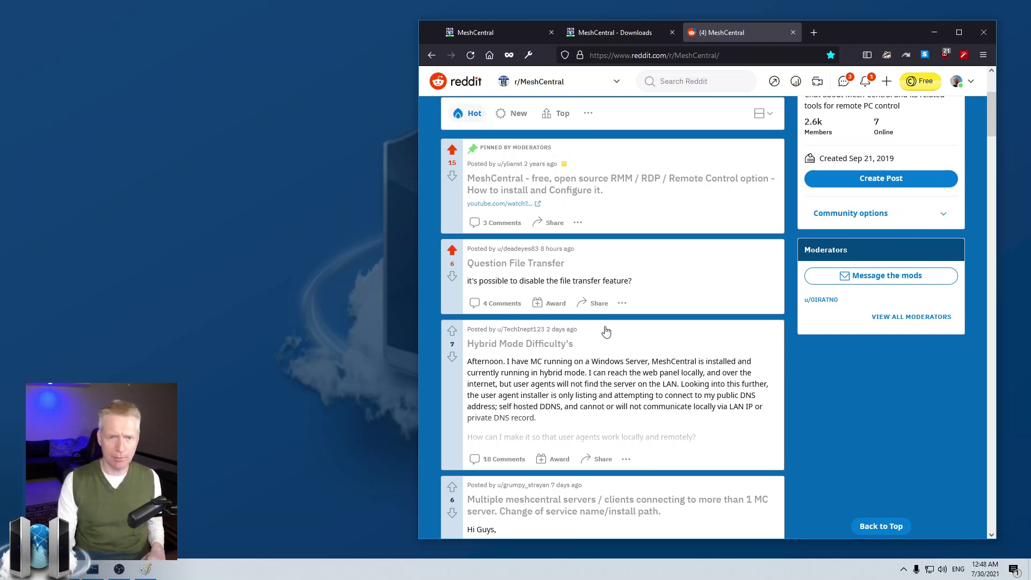
scroll(606, 333, up, 3)
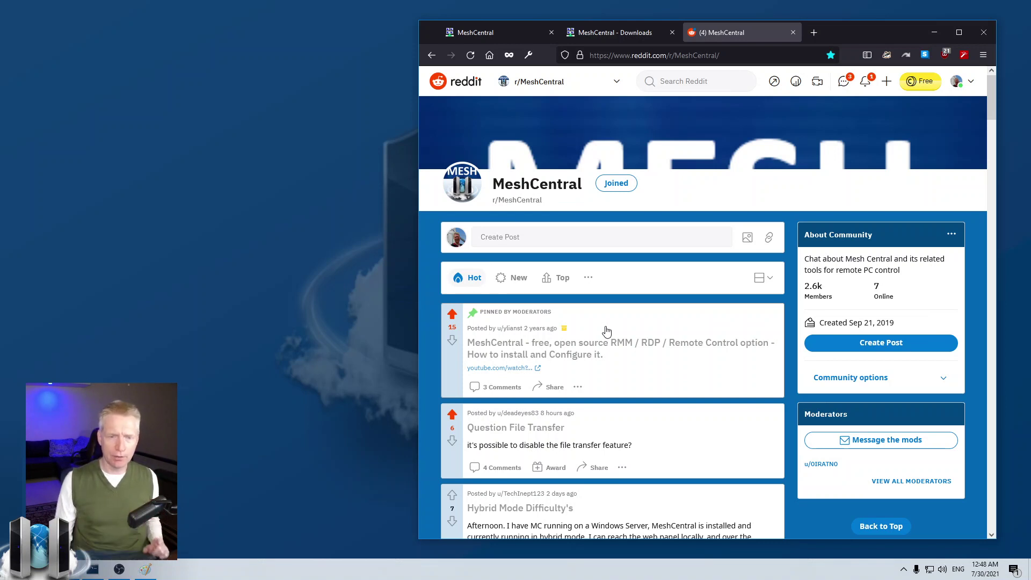
scroll(529, 427, down, 2)
click(526, 421)
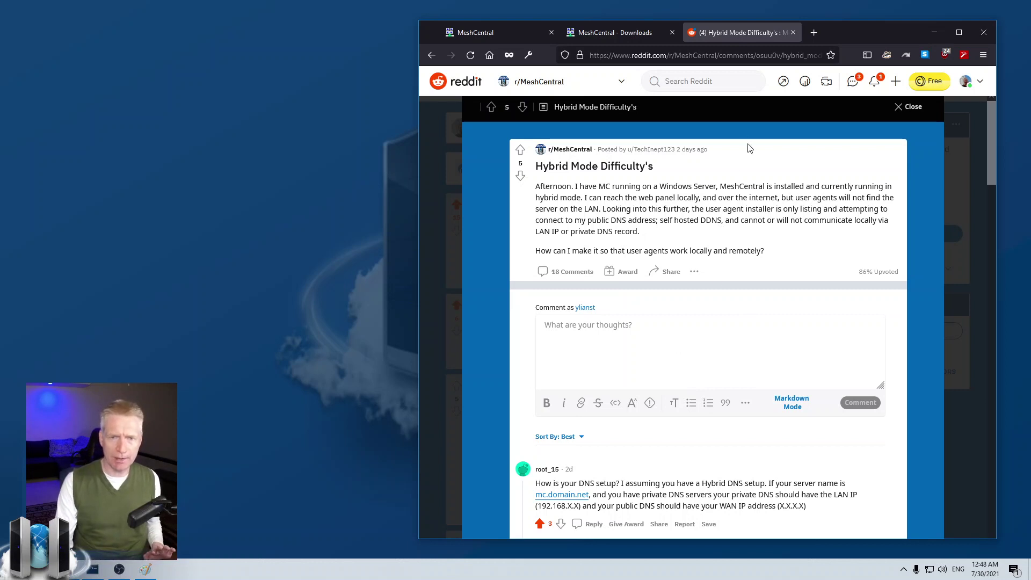
click(793, 32)
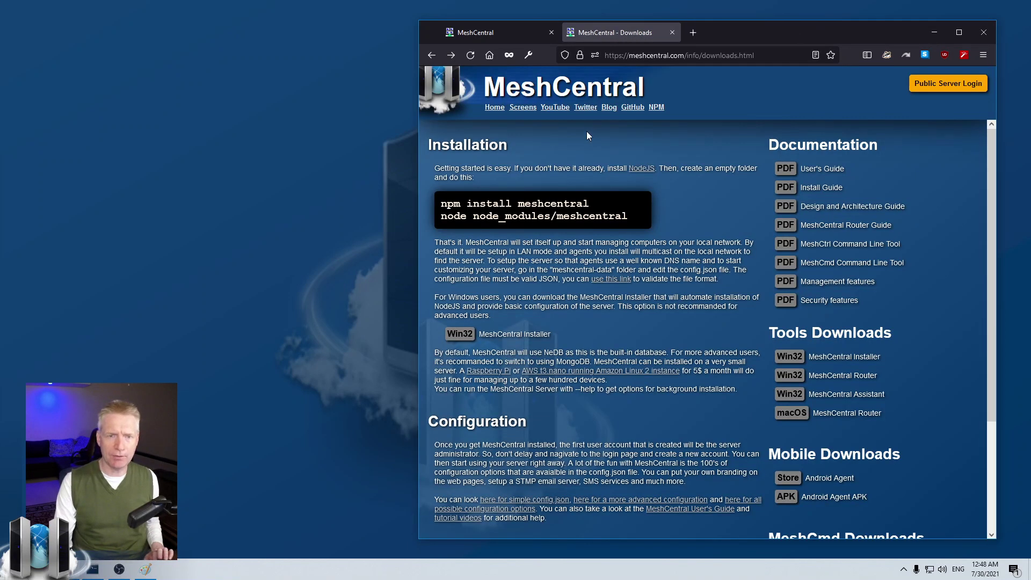
Open the GitHub link from the Downloads page in a new tab and look through the repository owner's profile and pinned repositories.
right_click(633, 110)
click(645, 116)
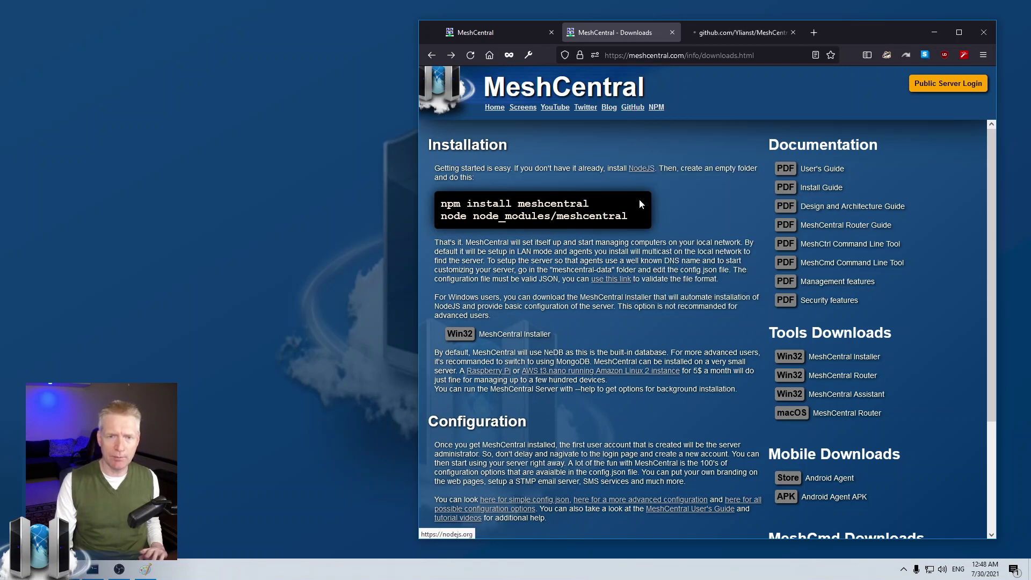
click(733, 33)
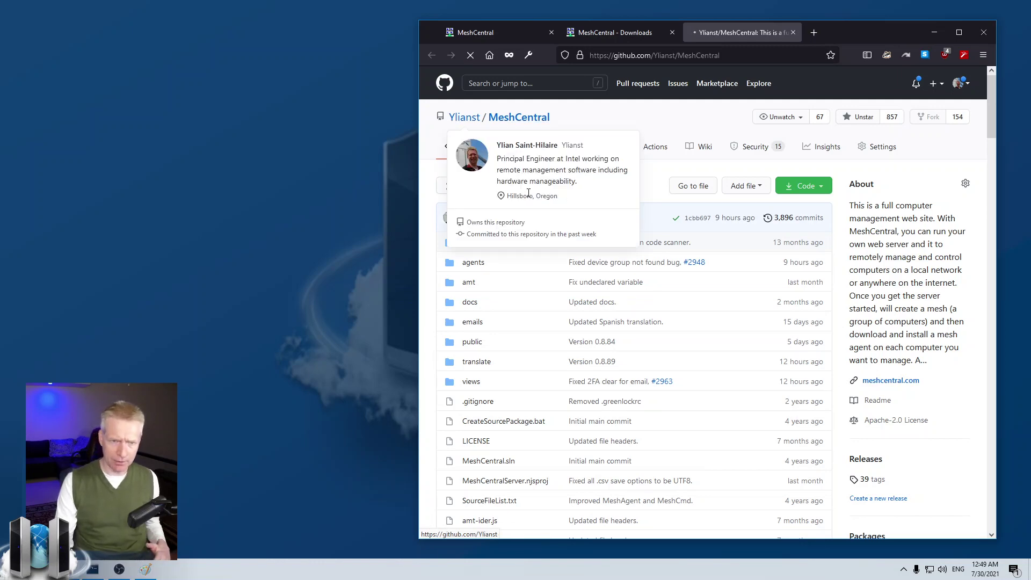
click(505, 143)
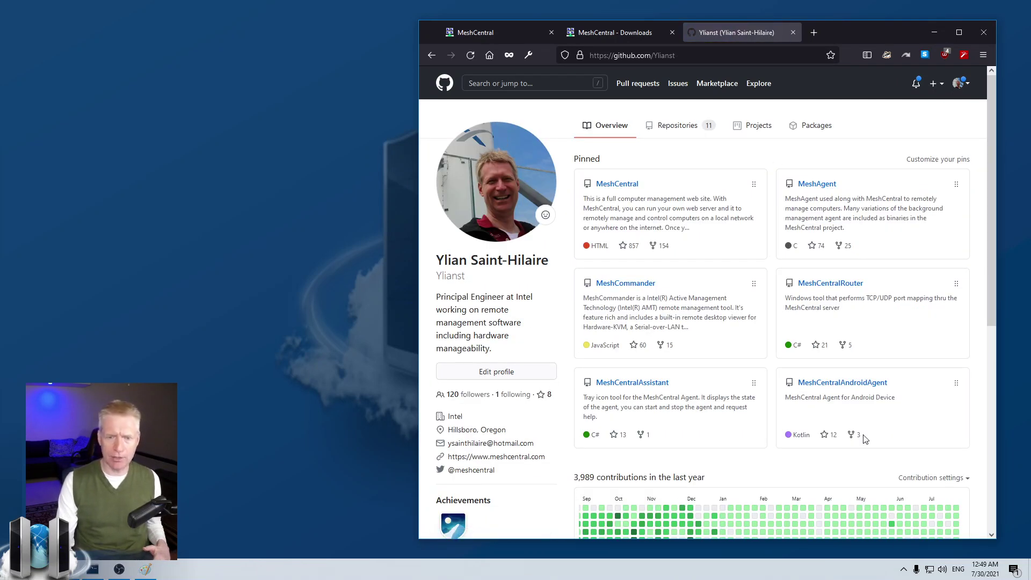
scroll(863, 434, down, 5)
scroll(863, 434, up, 6)
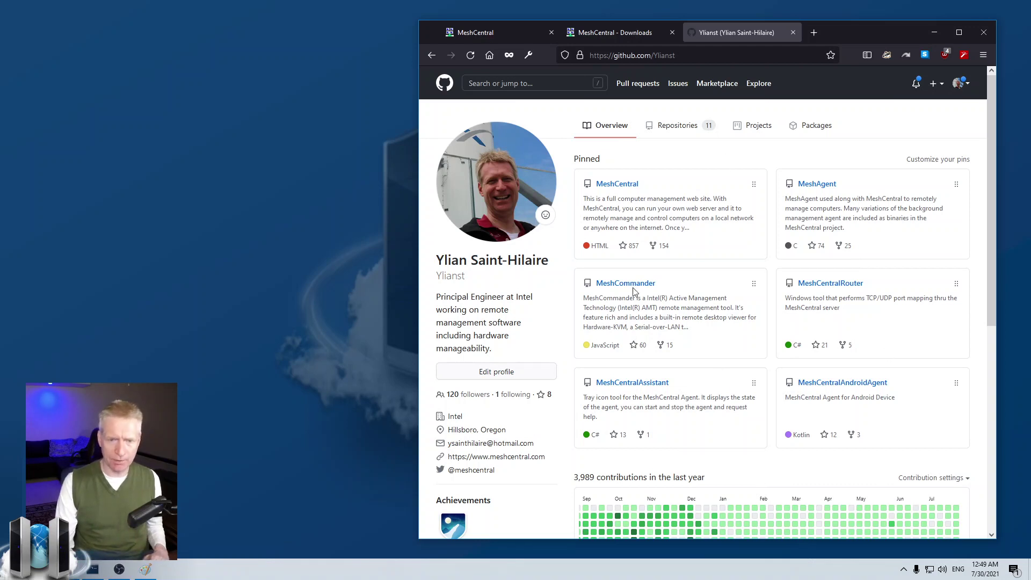
Open the MeshCentral repository's issues and start a new issue with its comment field ready for text.
click(621, 189)
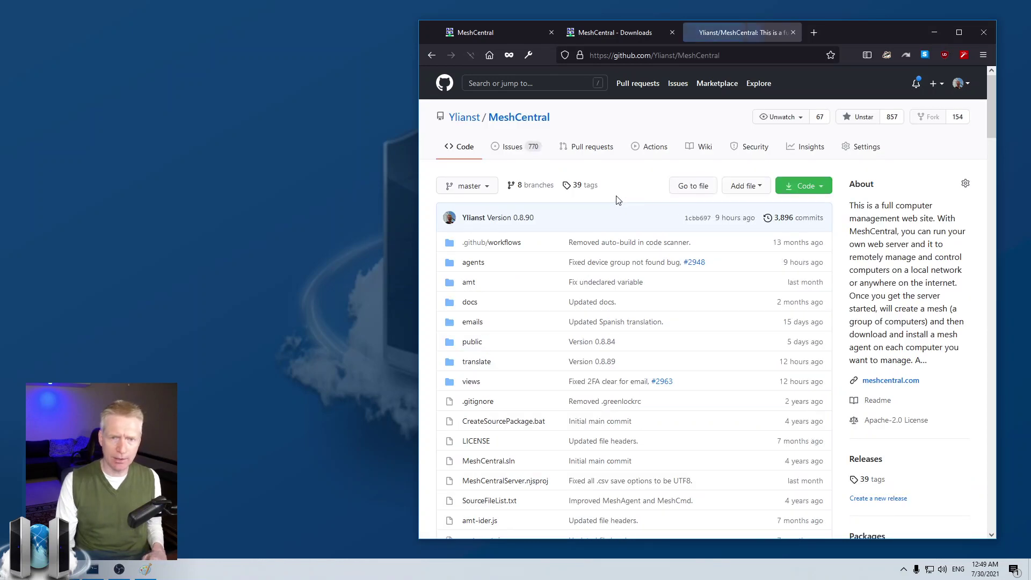
click(513, 151)
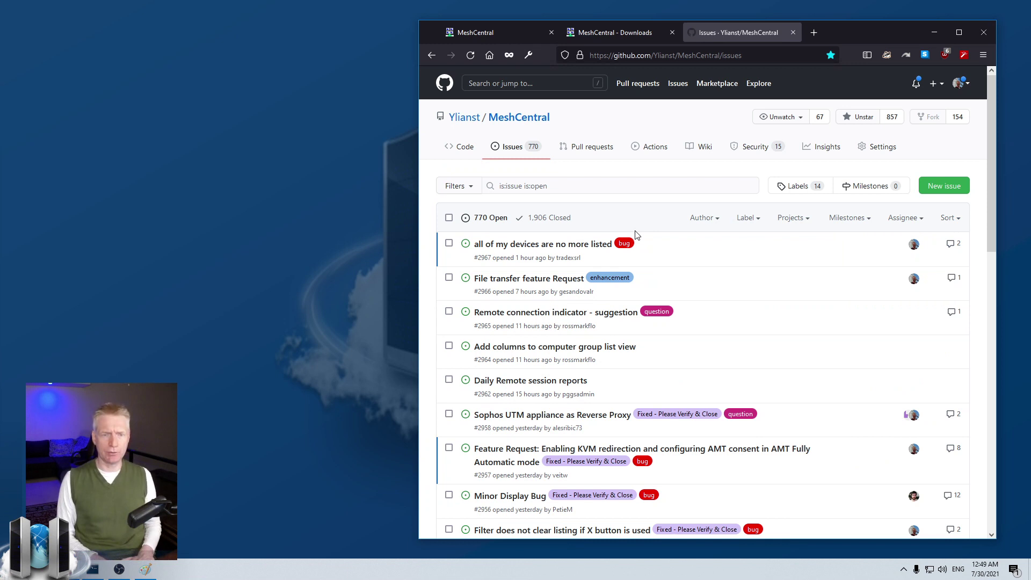
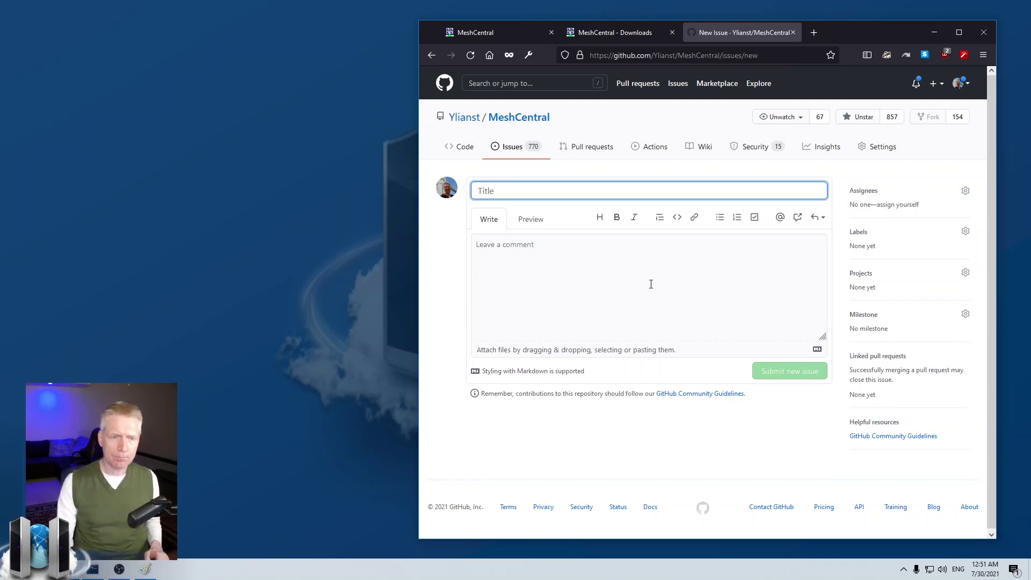
click(651, 285)
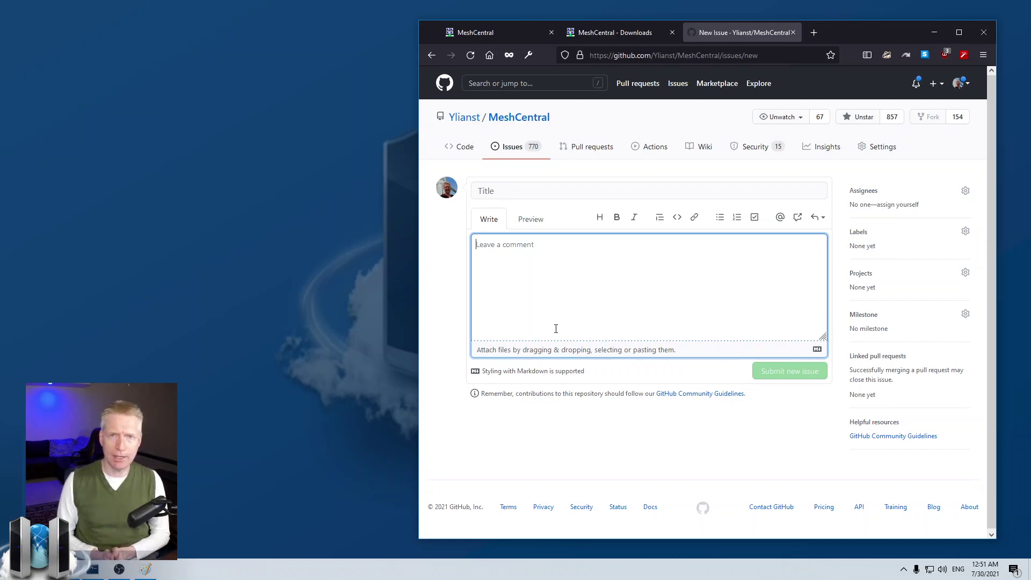
Detach the MeshCentral My Devices tab into its own browser window and place it beside the original window.
click(499, 33)
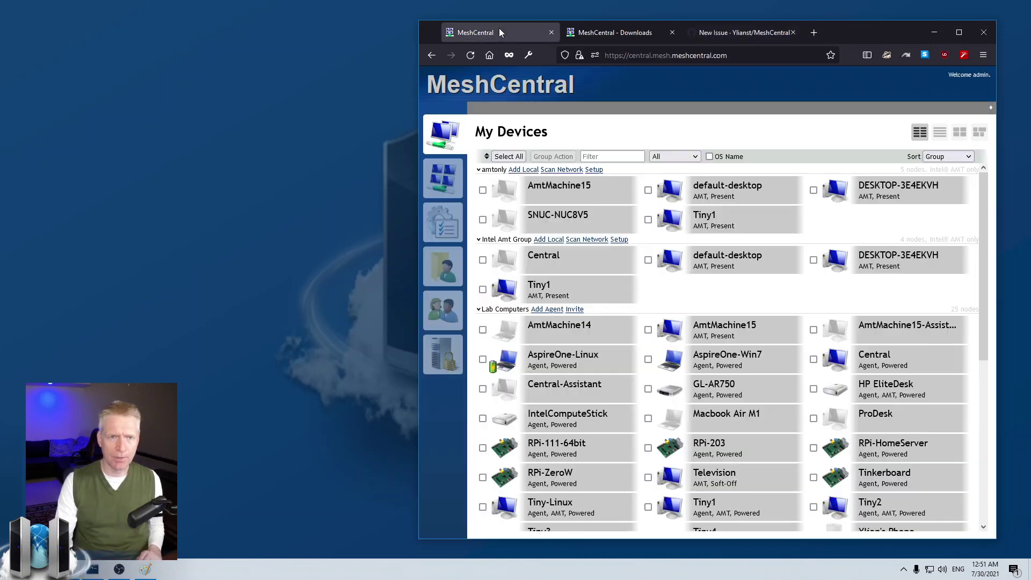
drag(507, 28, 236, 29)
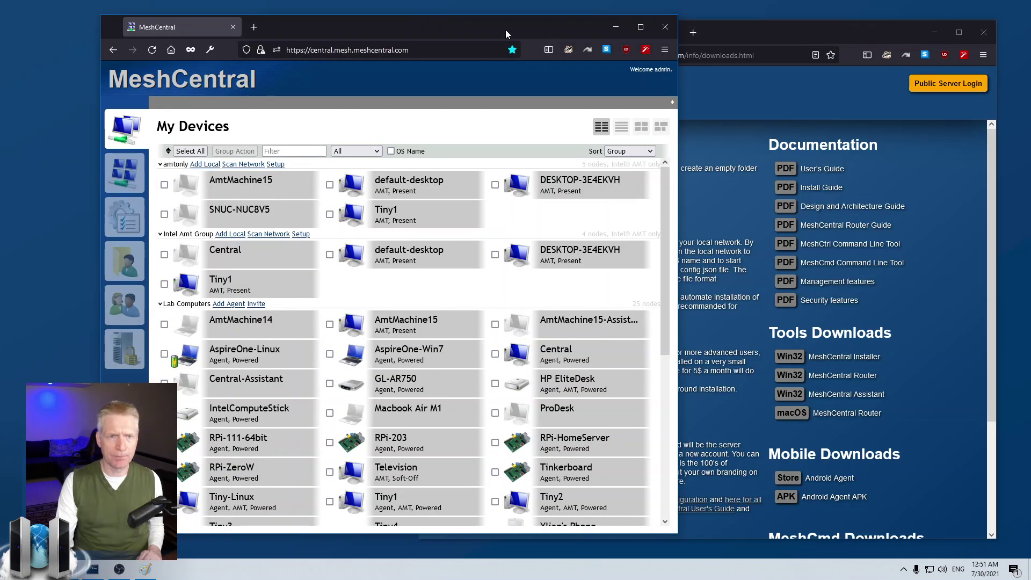
drag(504, 31, 442, 44)
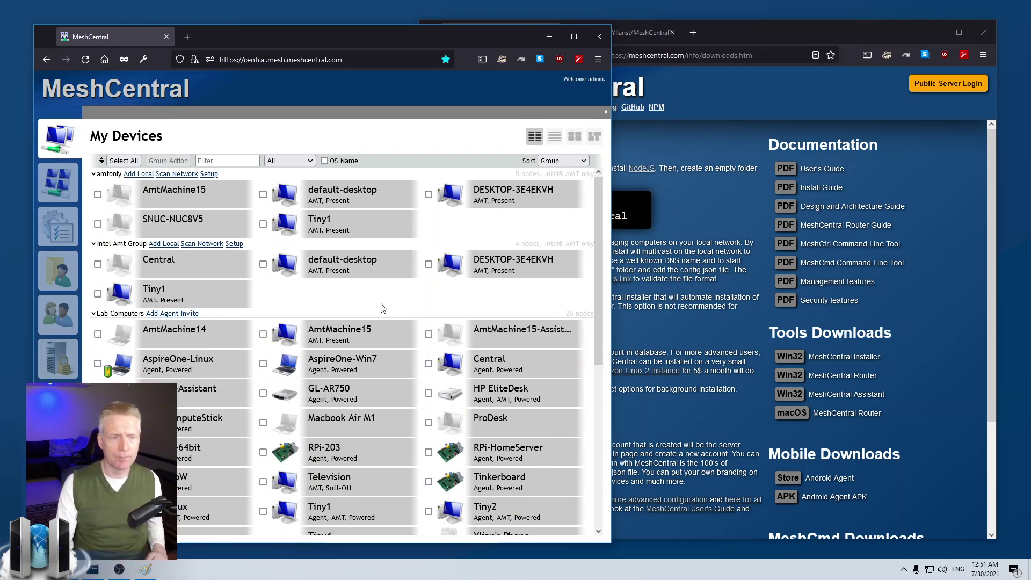
Enter the placeholder text "fgjlkdfjgkldfgkljg" followed by a blank line in the new issue's comment.
click(757, 33)
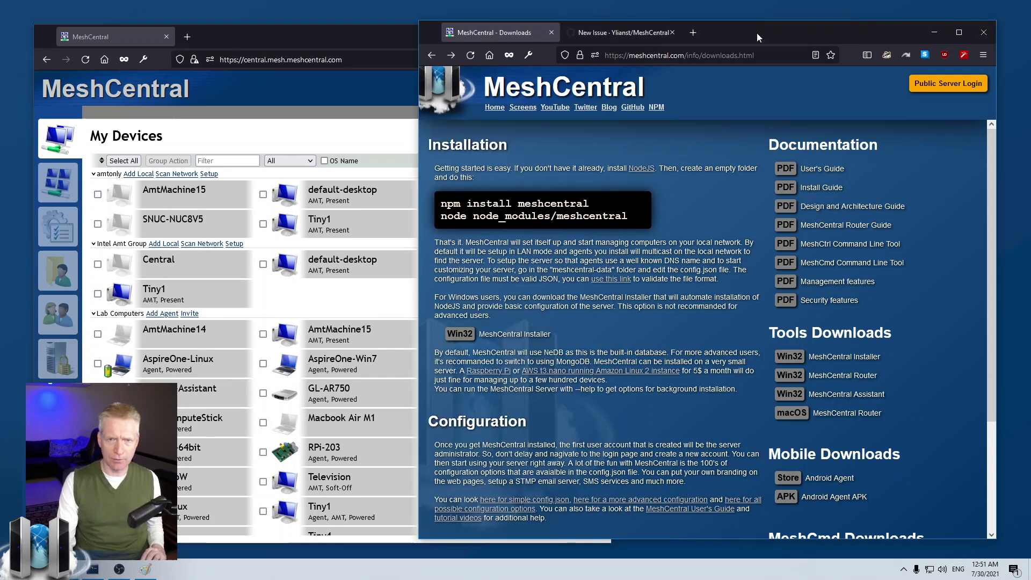
click(607, 29)
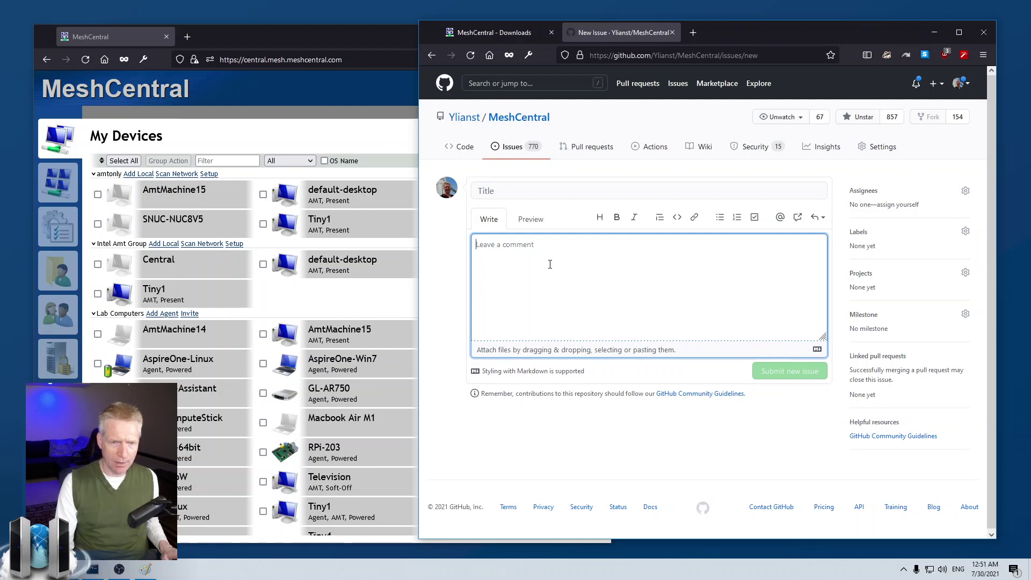
text(fgjlkdfjgkldfgkljg)
key(Return)
key(Return)
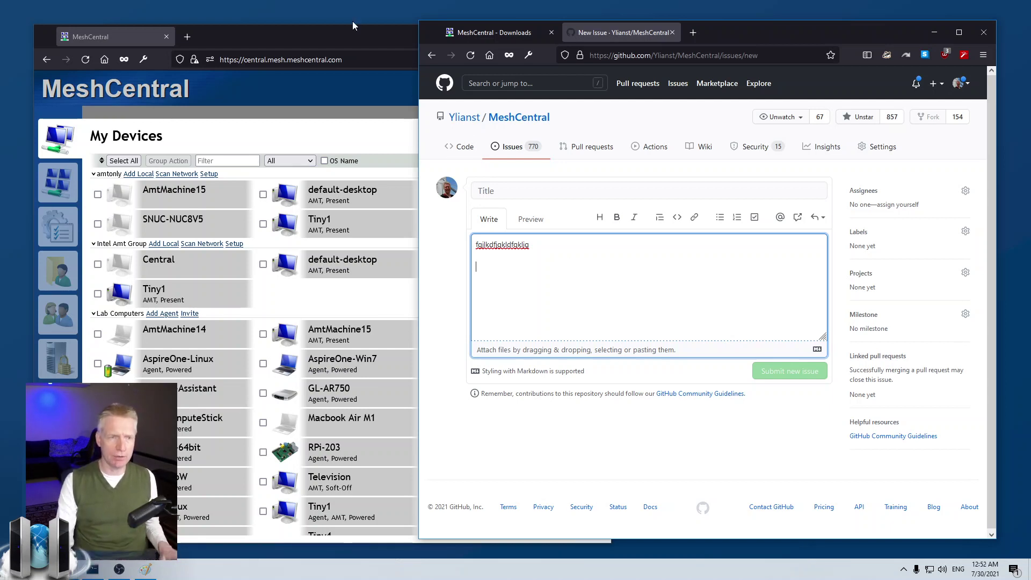
Capture the MeshCentral My Devices window, paste the screenshot into Paint, and enlarge the Paint window to view it.
drag(276, 44, 264, 43)
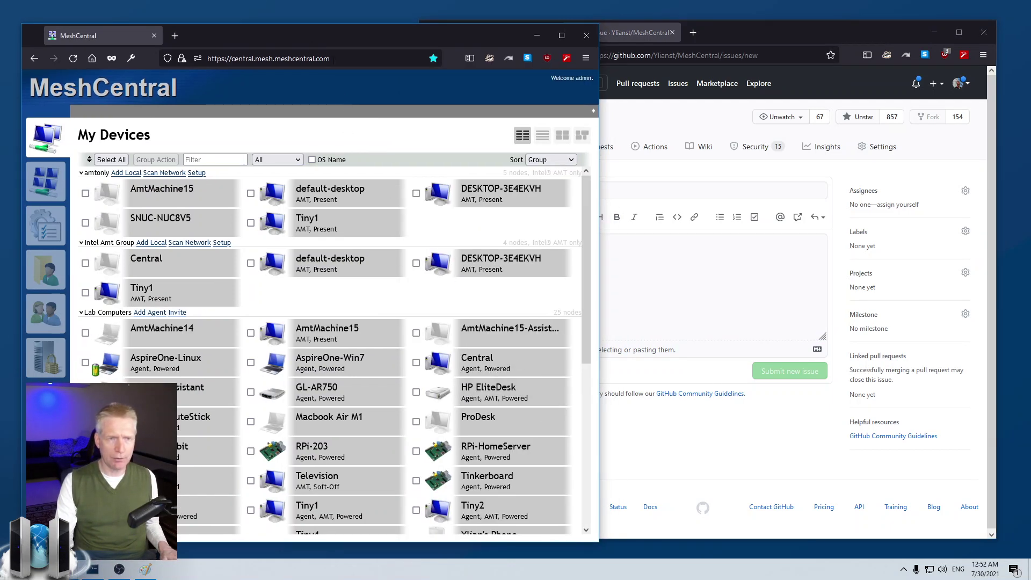
drag(326, 42, 336, 43)
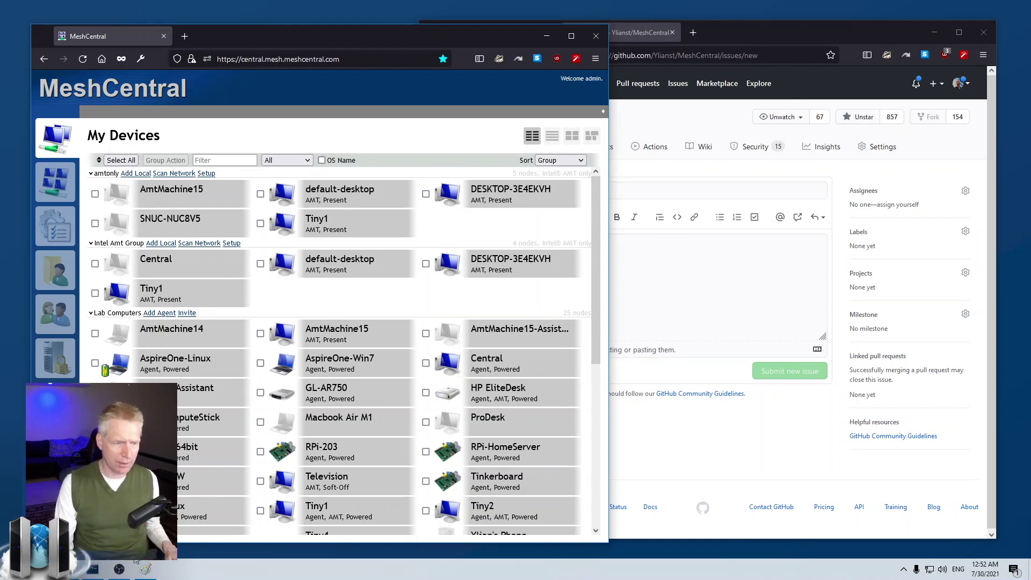
click(146, 570)
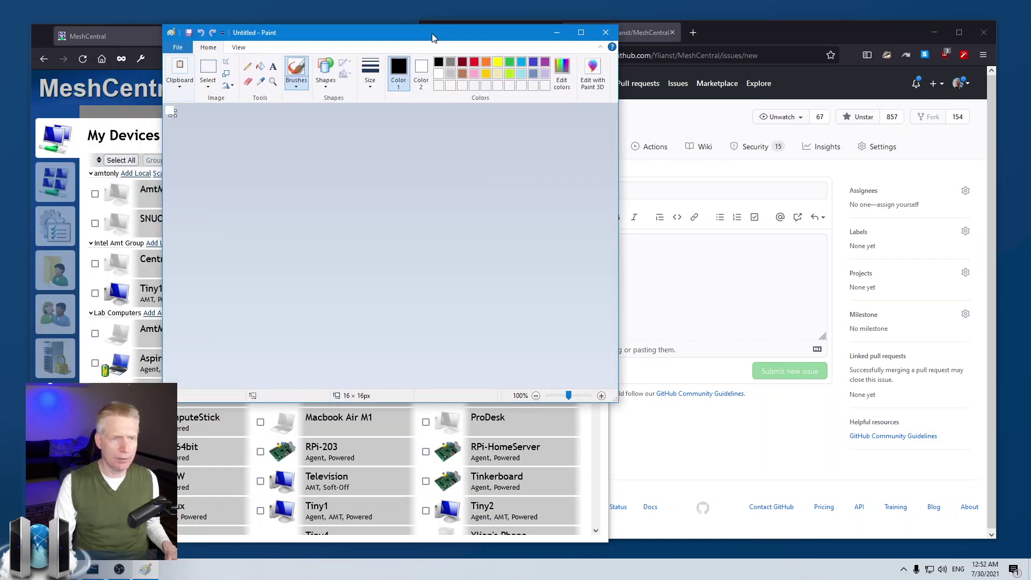
key(ctrl+v)
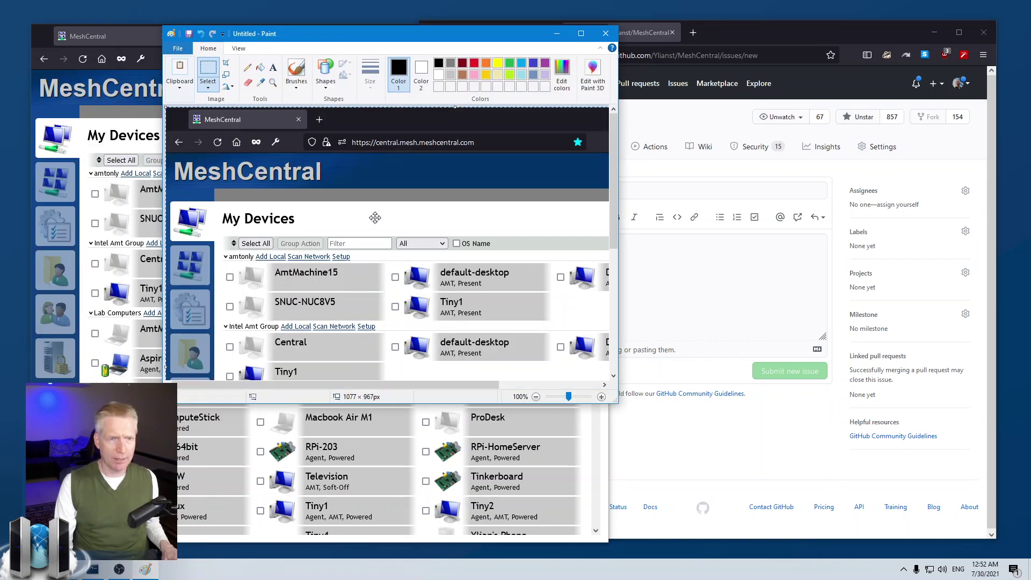
drag(619, 405, 847, 520)
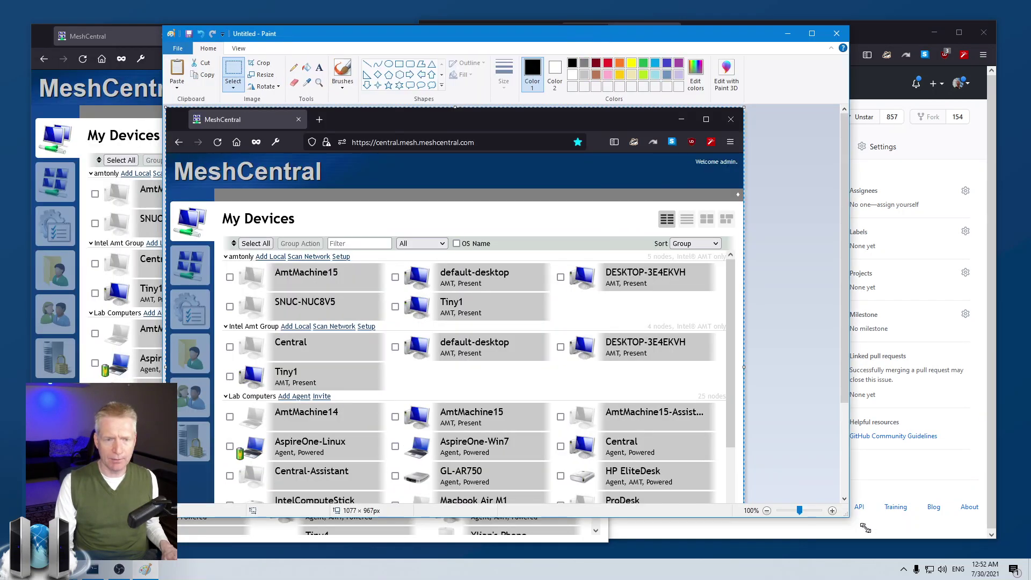
click(784, 34)
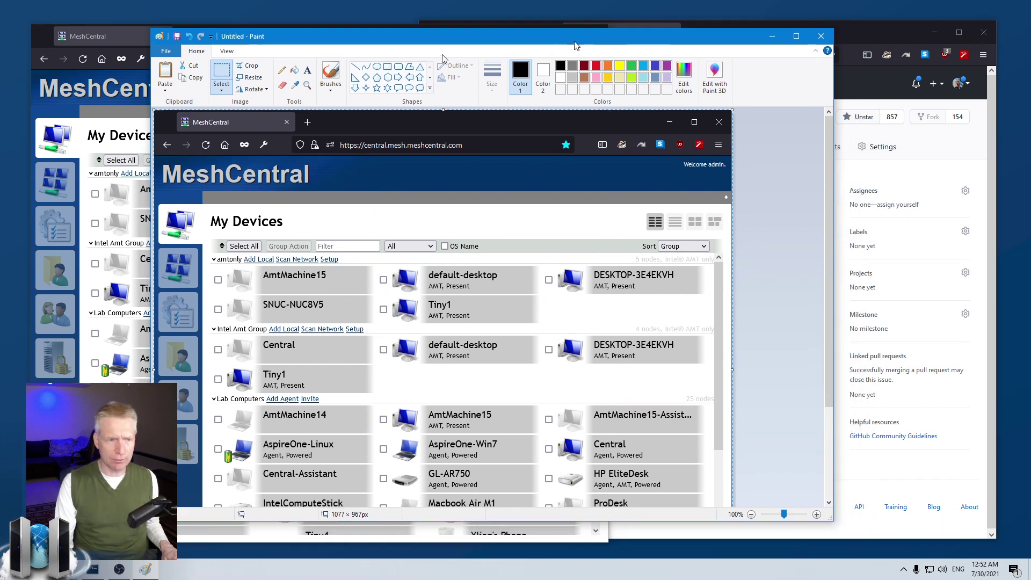
Switch MeshCentral to the My Account page and widen its browser window across most of the desktop.
click(56, 182)
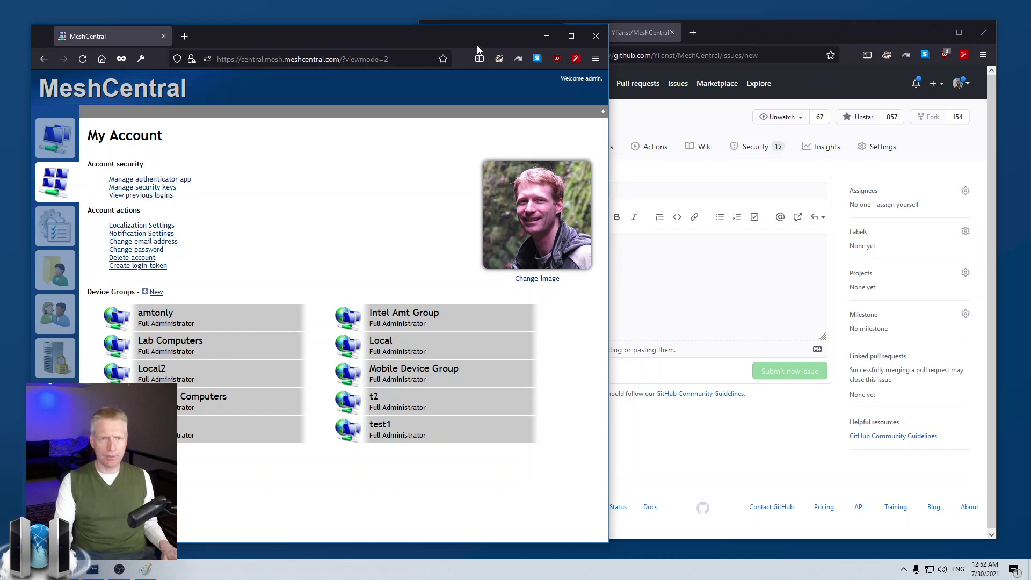
drag(479, 49, 464, 27)
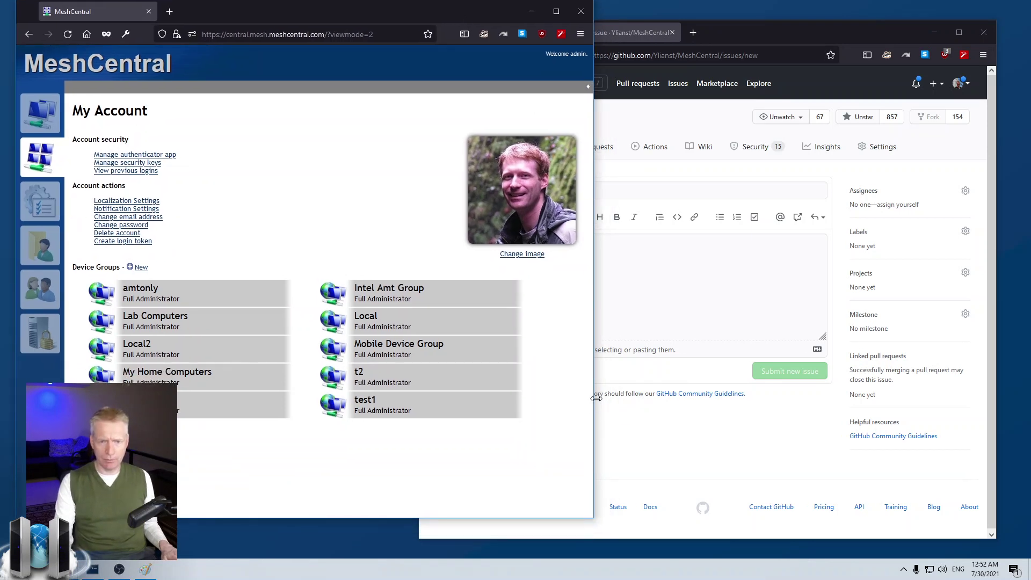
drag(596, 398, 1014, 374)
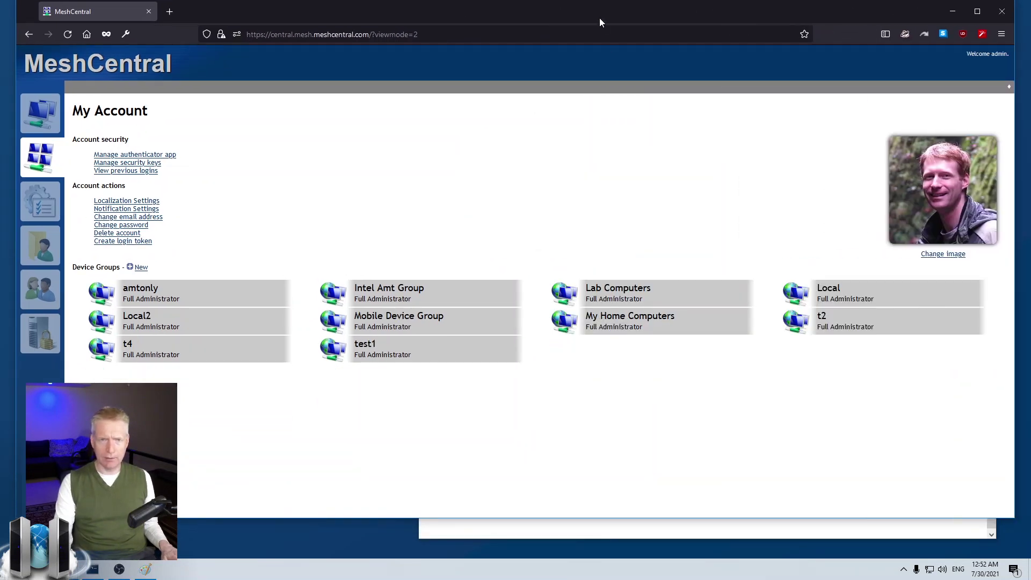
drag(600, 18, 591, 32)
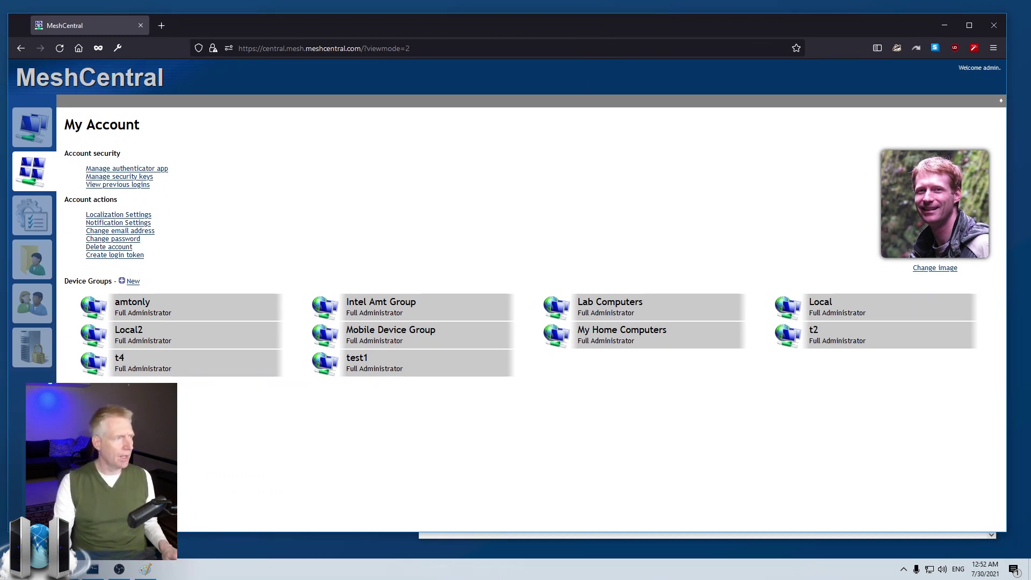
Paste a screenshot of the widened My Account window into Paint and minimize Paint.
key(alt+Tab)
key(ctrl+v)
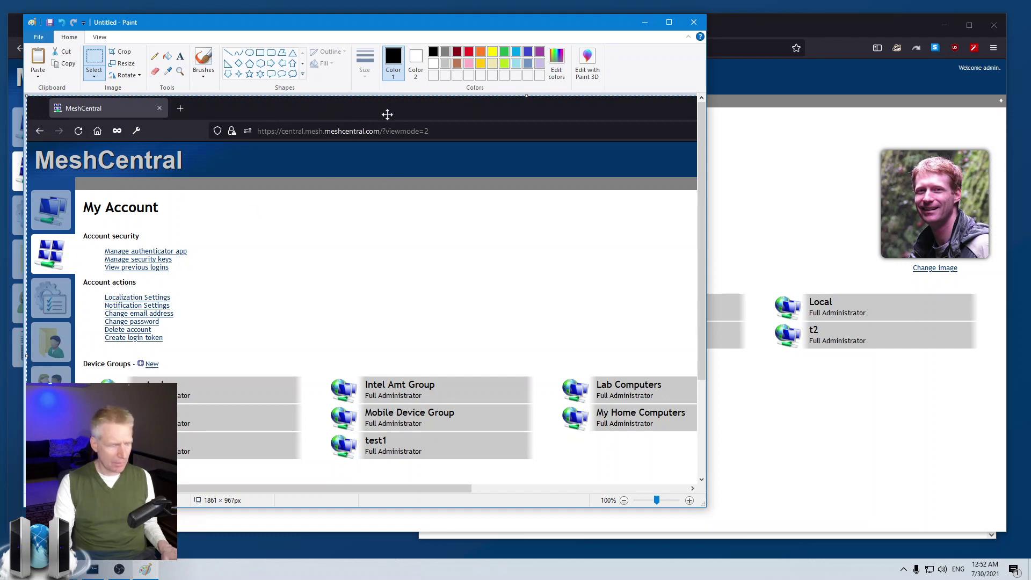
click(645, 22)
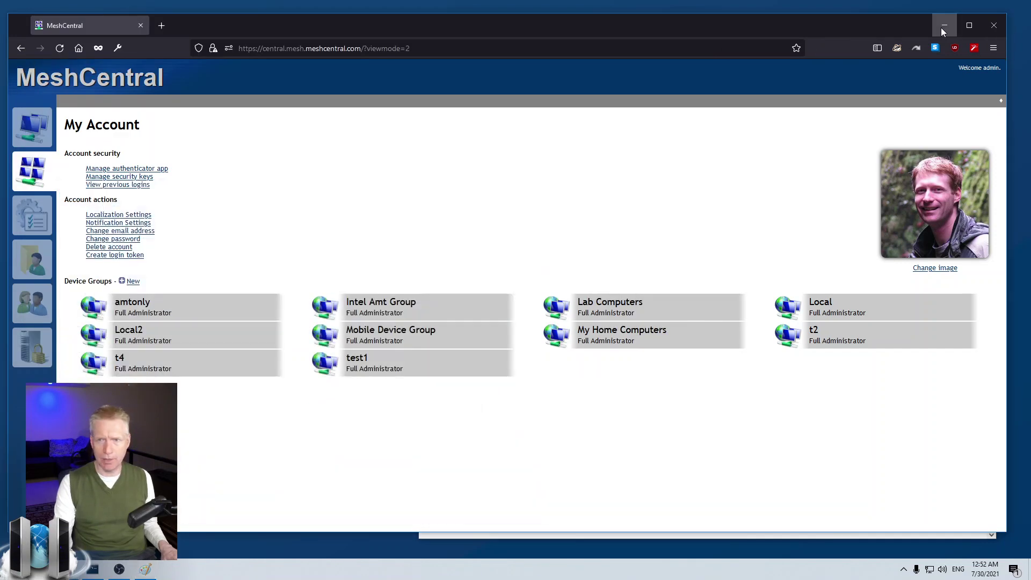
Minimize the MeshCentral window and paste the My Account screenshot into the GitHub issue comment below the placeholder text.
click(944, 25)
text(![image](https://user-images.githubusercontent.com/1319013/127620300-c0743f5f-3d88-44a8-b8ba-47e358099e59.png))
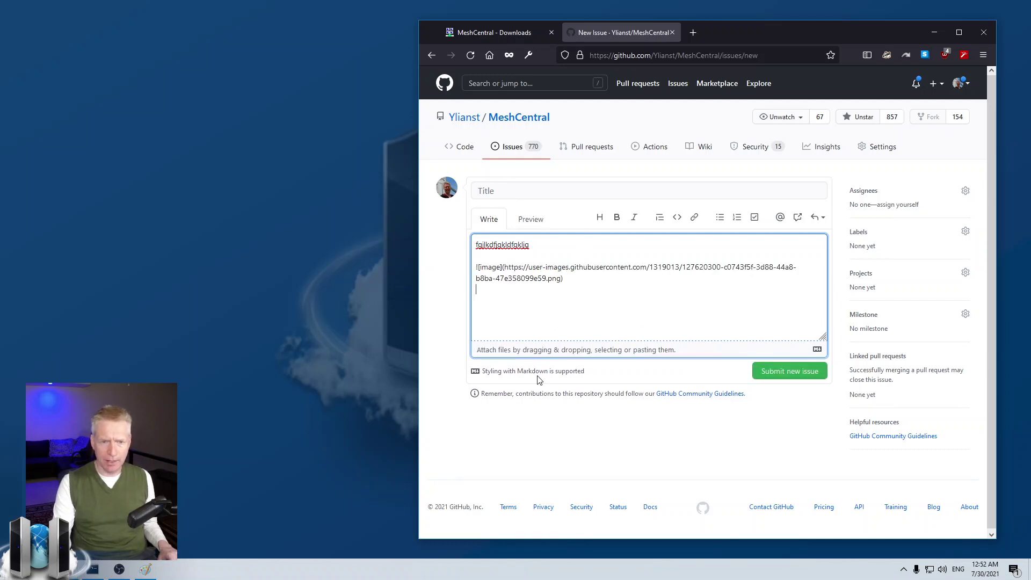
Preview the issue comment and delete the pasted image link below the placeholder text.
click(531, 219)
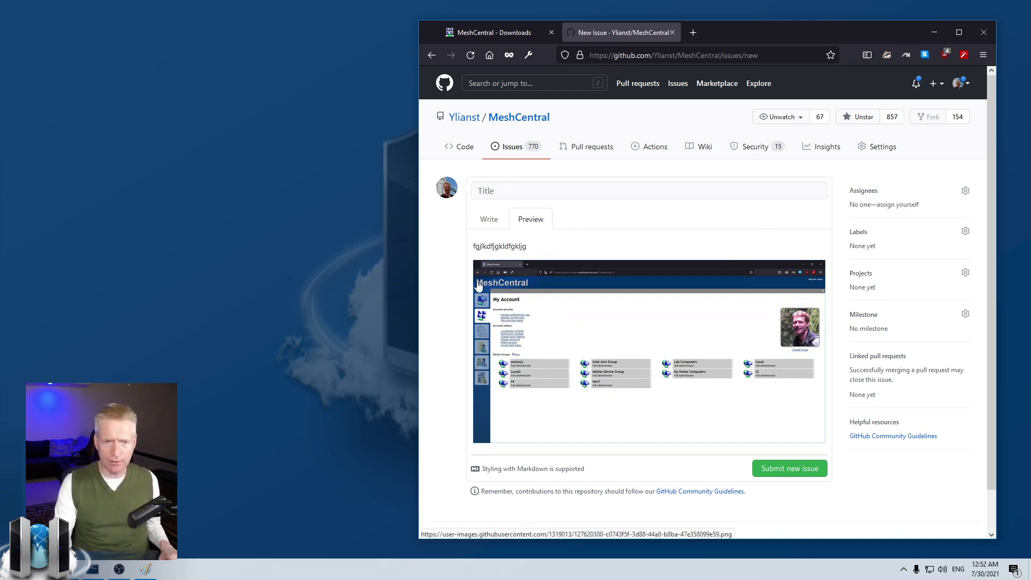
click(489, 219)
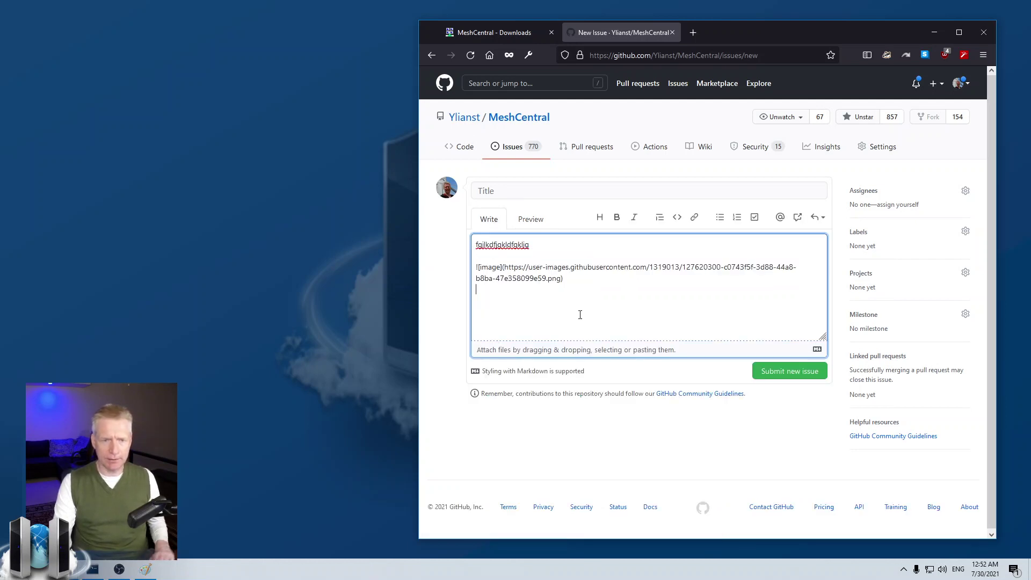
drag(580, 312, 446, 265)
key(Delete)
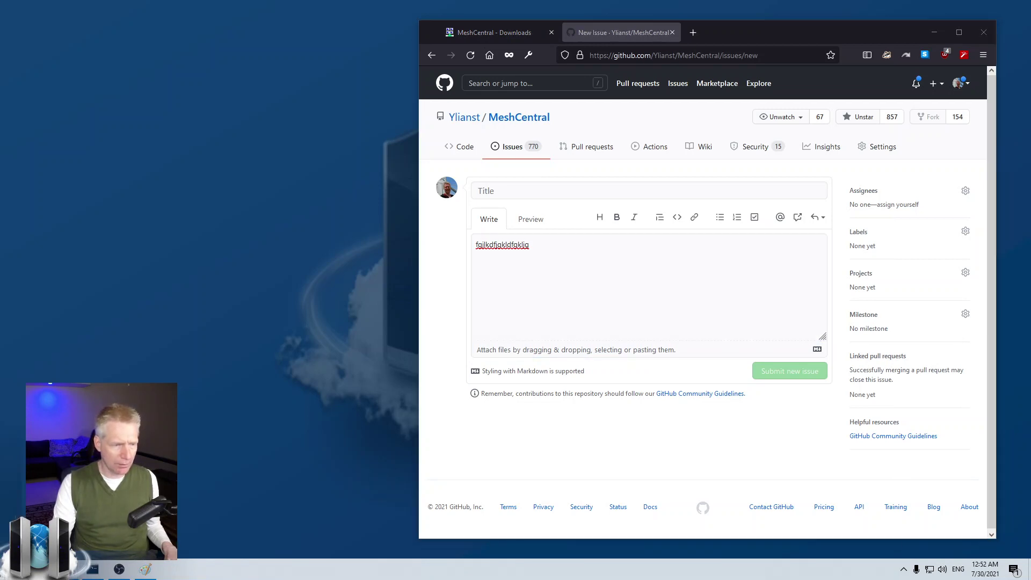
Bring back the MeshCentral My Account window, shrink it, and position it beside the GitHub issue window.
key(alt+Tab)
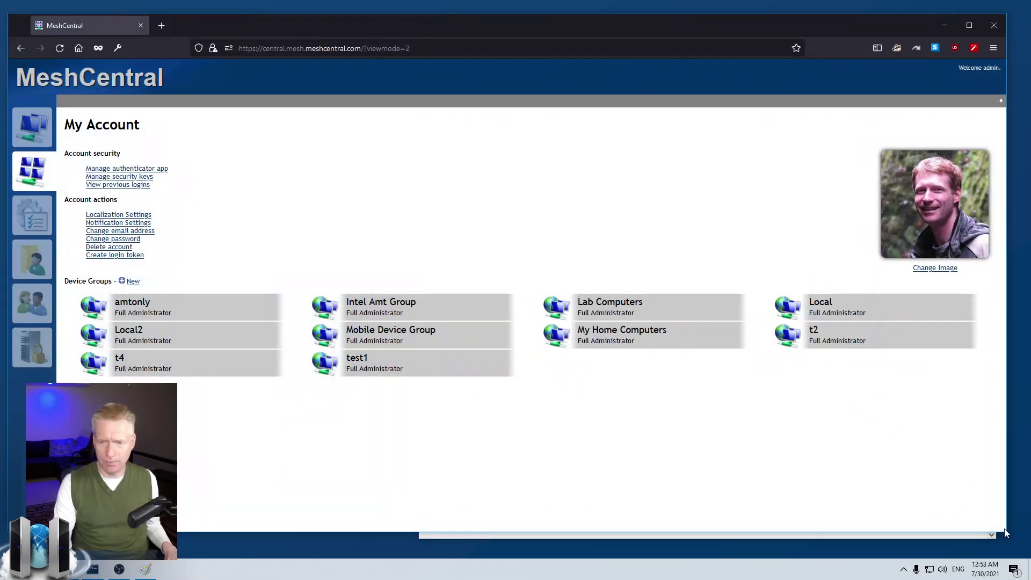
drag(1007, 532, 395, 329)
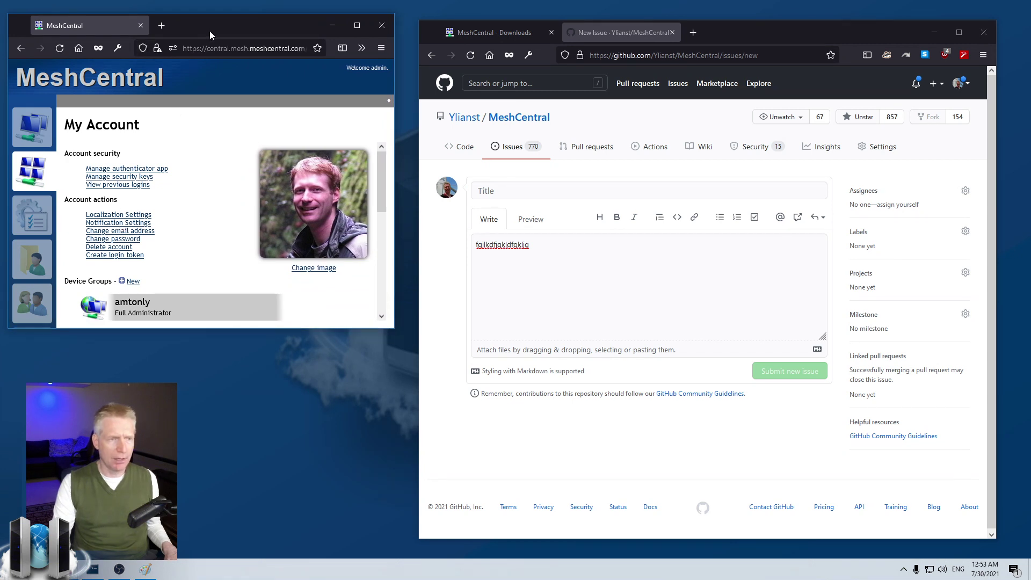
drag(209, 30, 251, 96)
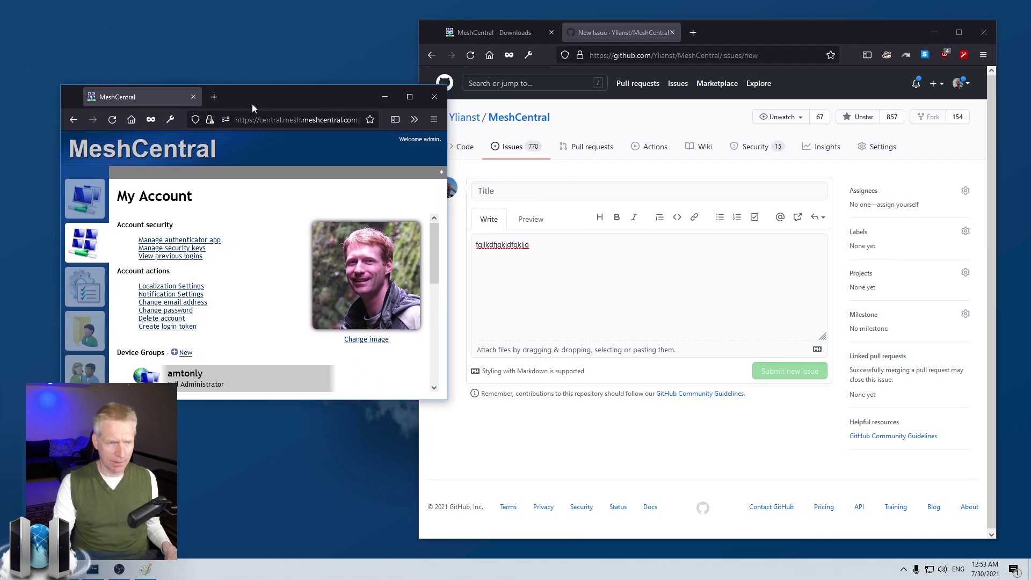
drag(447, 278, 406, 283)
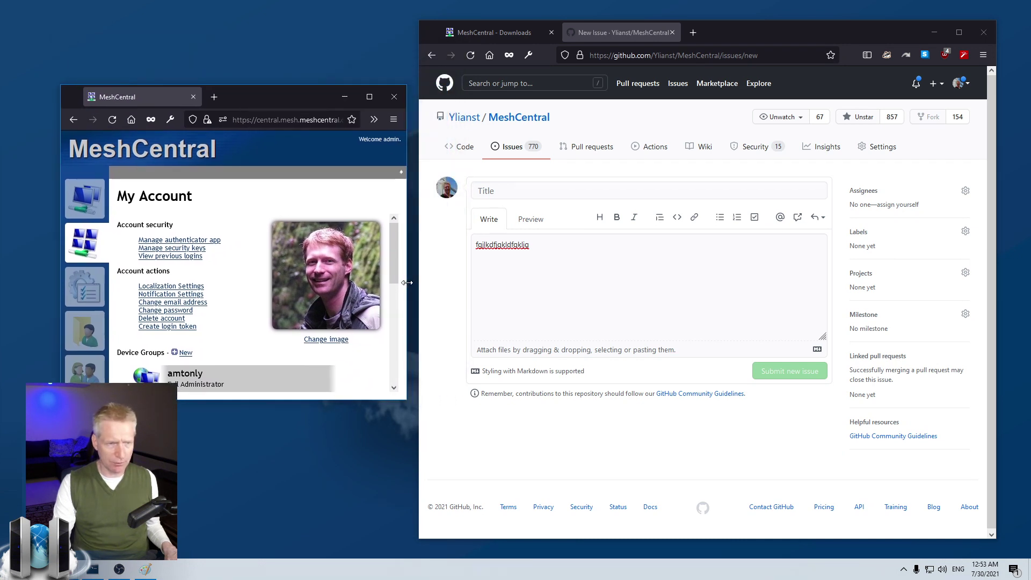
click(223, 100)
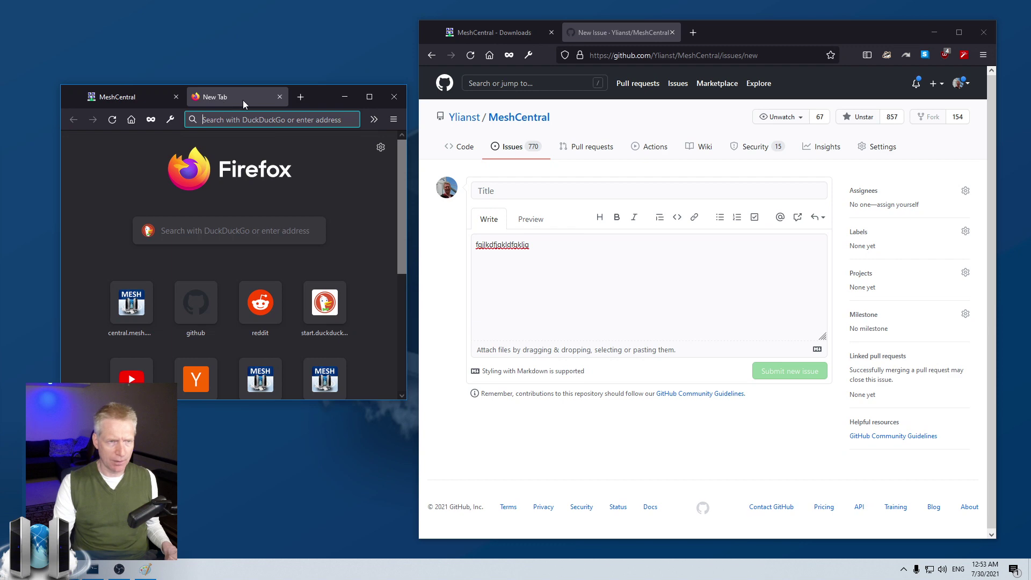
click(280, 97)
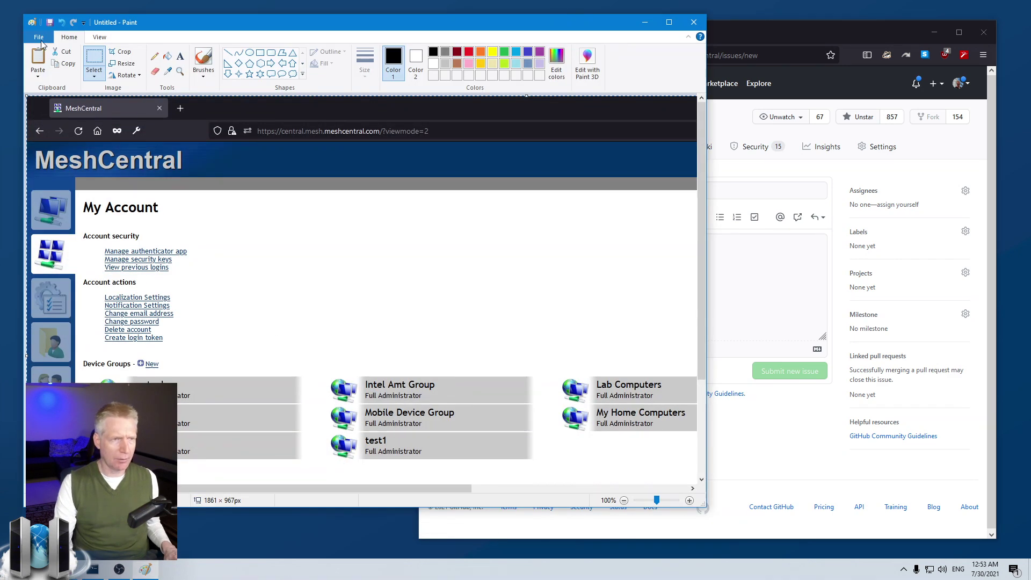
Start a new Paint picture without saving the old one and paste the screenshot of the smaller MeshCentral window.
click(39, 36)
click(47, 55)
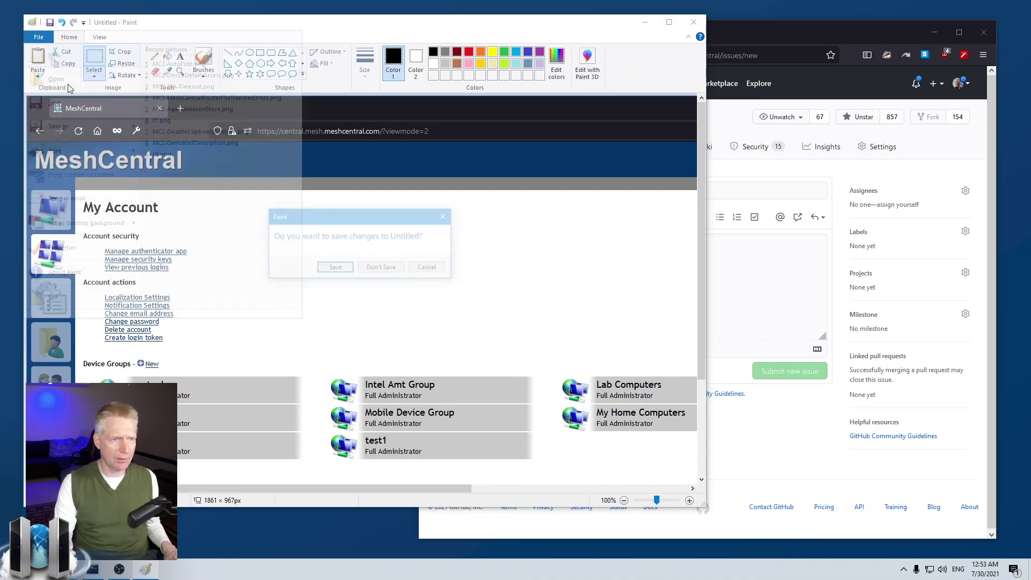
click(382, 268)
key(ctrl+v)
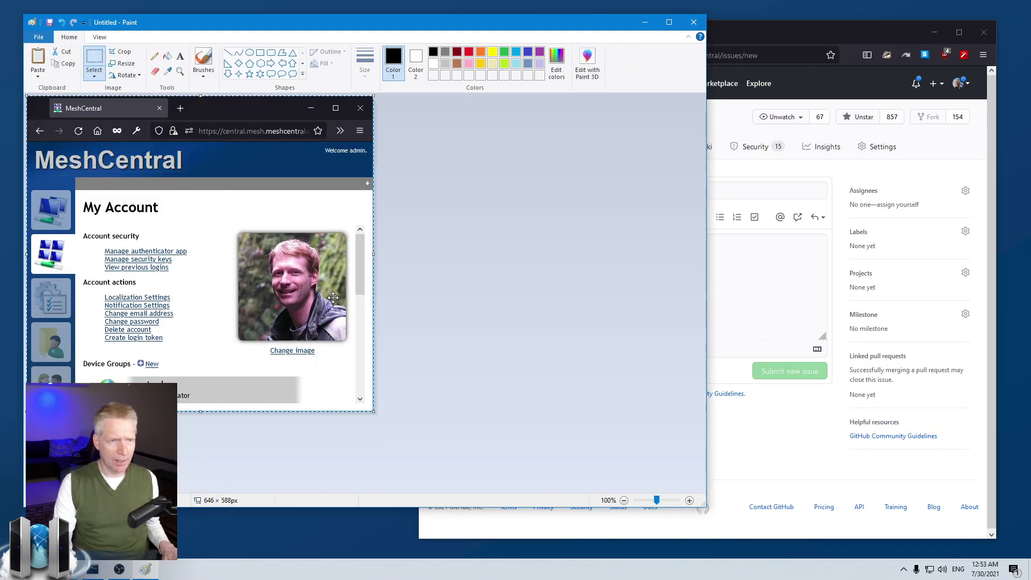
Draw a red ellipse around the Notification Settings link in the Paint screenshot.
click(470, 52)
click(249, 52)
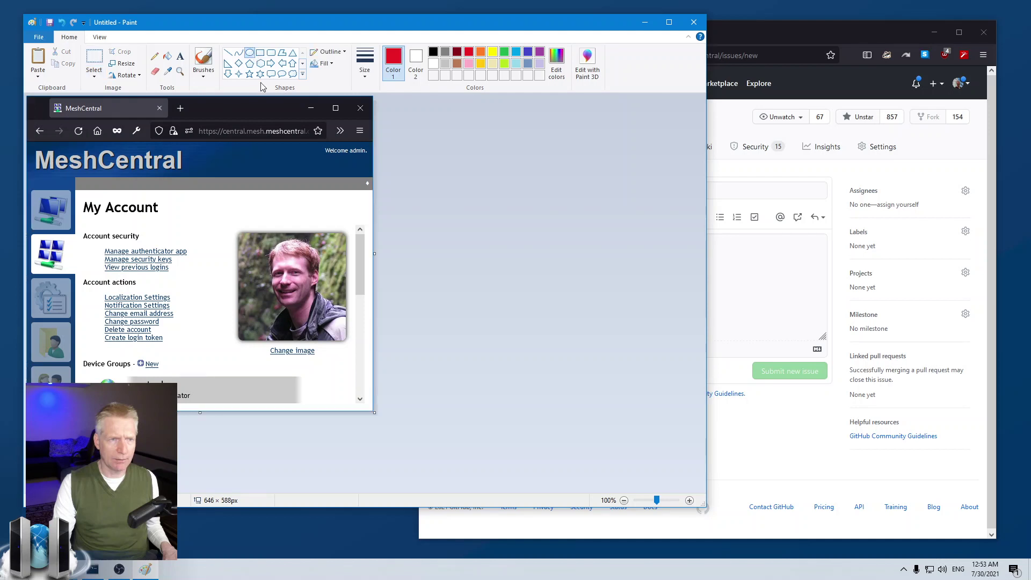
drag(88, 293, 192, 318)
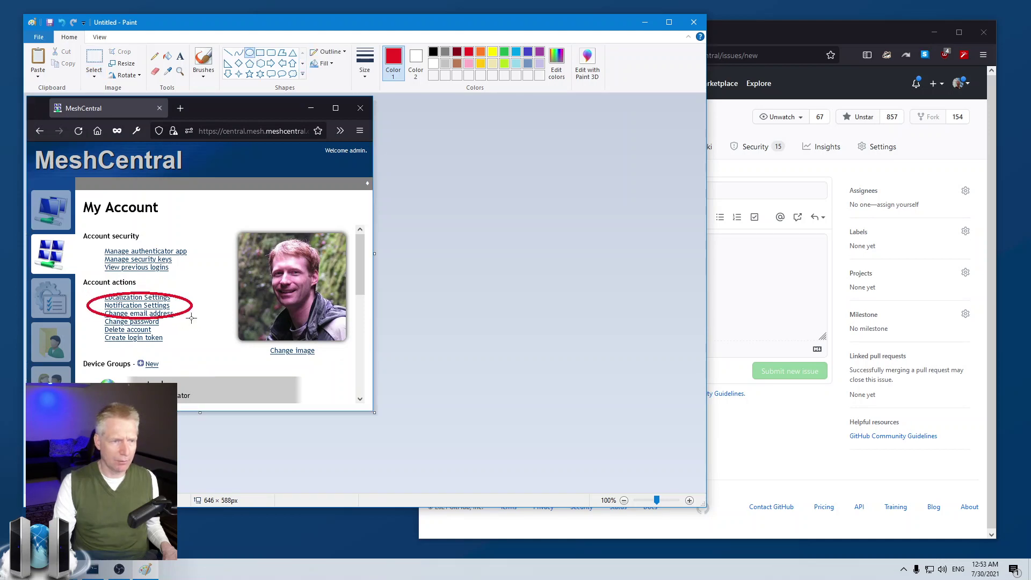
Copy the whole annotated picture from Paint, paste it into the GitHub issue comment, and preview it.
key(ctrl+a)
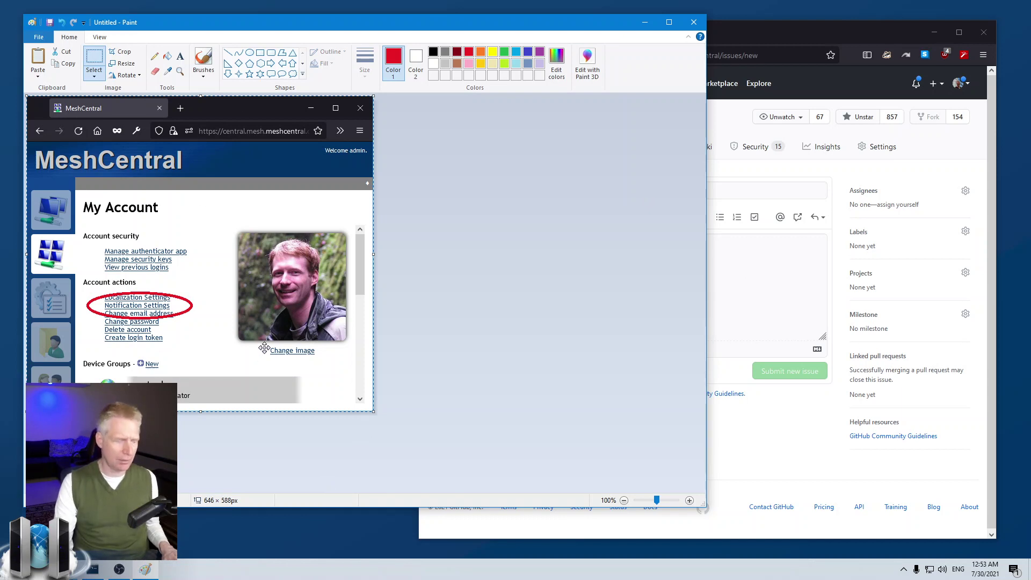
key(alt+Tab)
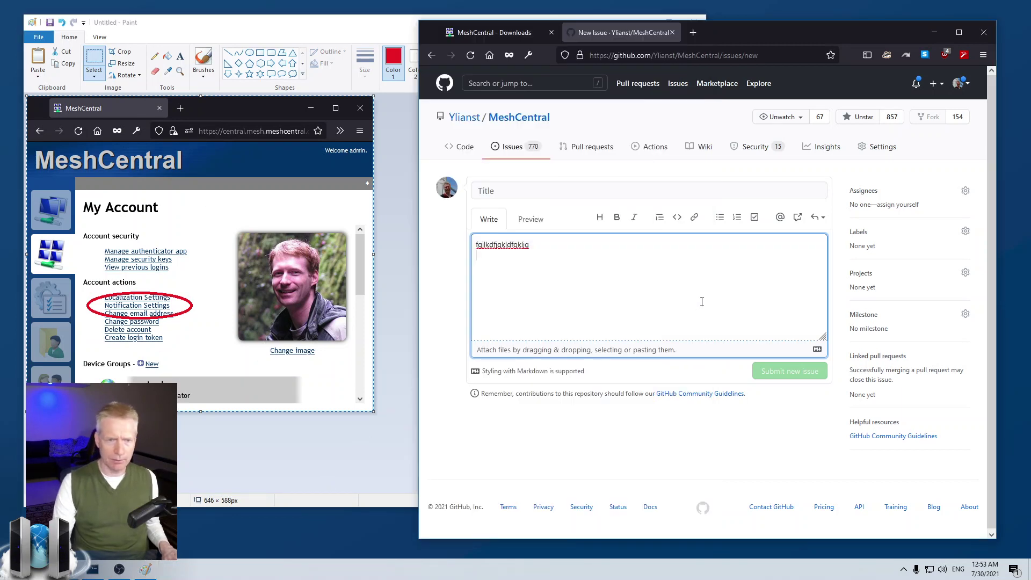
key(ctrl+v)
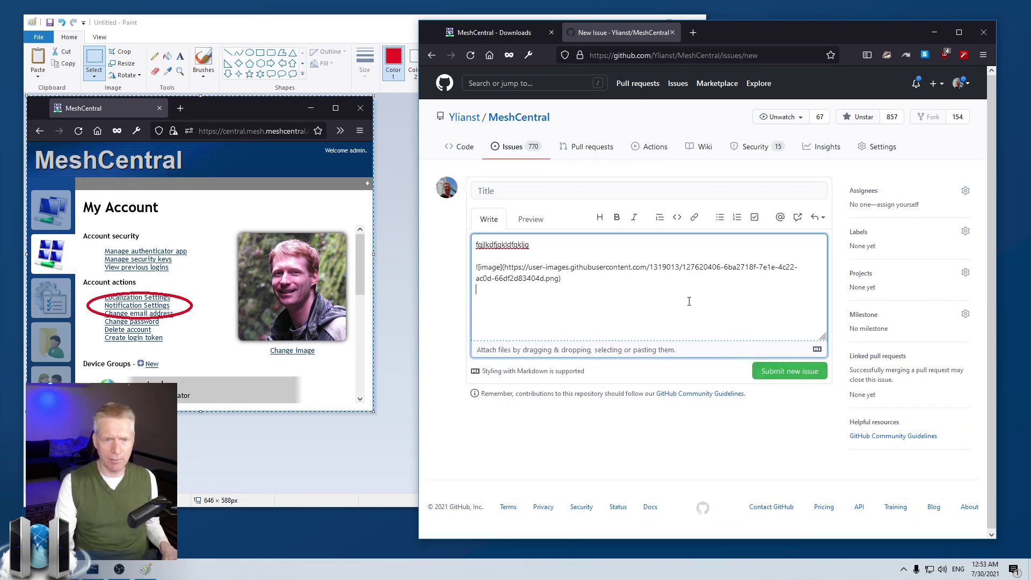
click(530, 219)
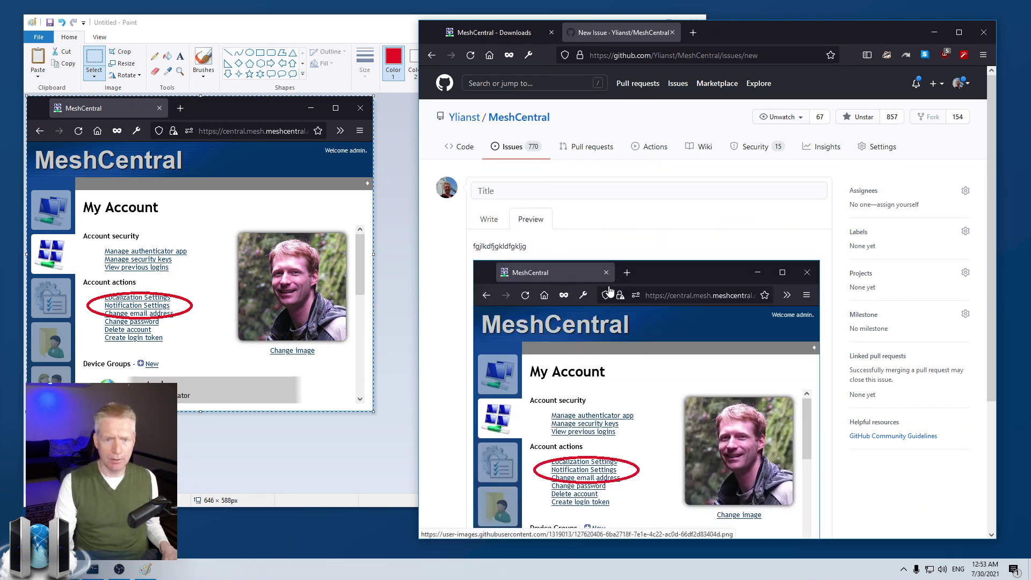
scroll(570, 355, down, 3)
scroll(569, 355, up, 2)
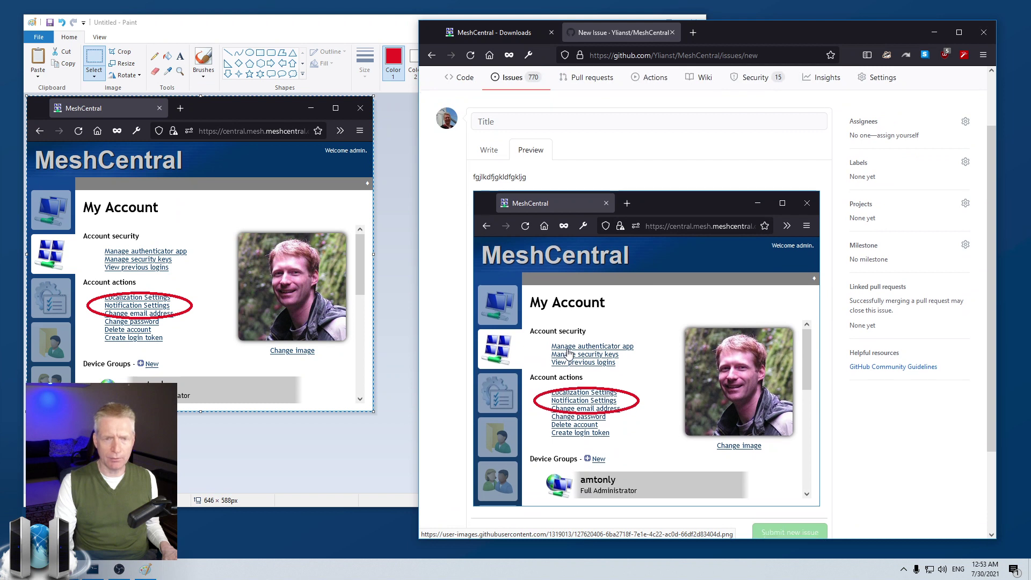
scroll(571, 350, down, 1)
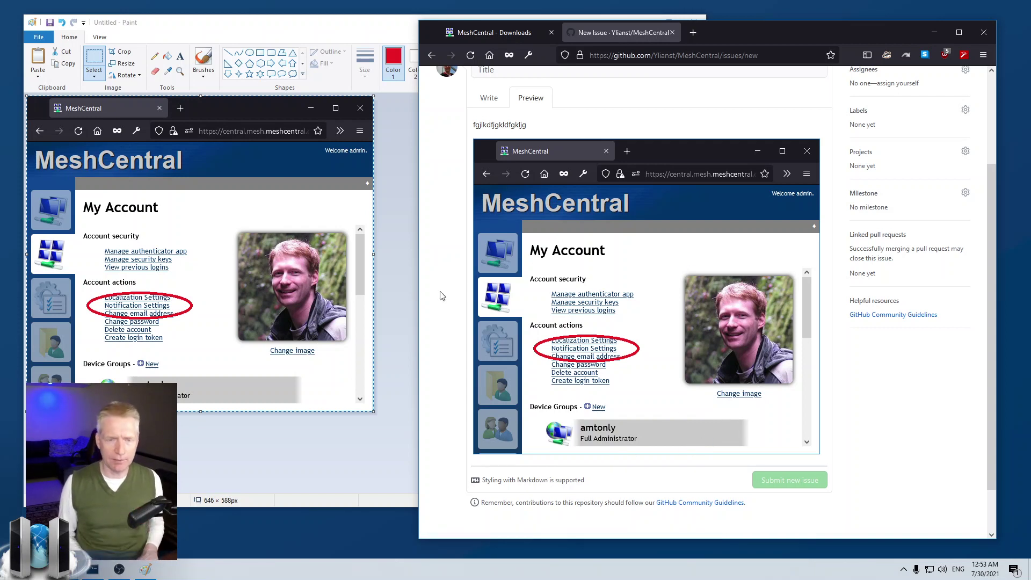
Crop the annotated screenshot in Paint to its upper part, keeping the account actions and the profile photo.
click(404, 334)
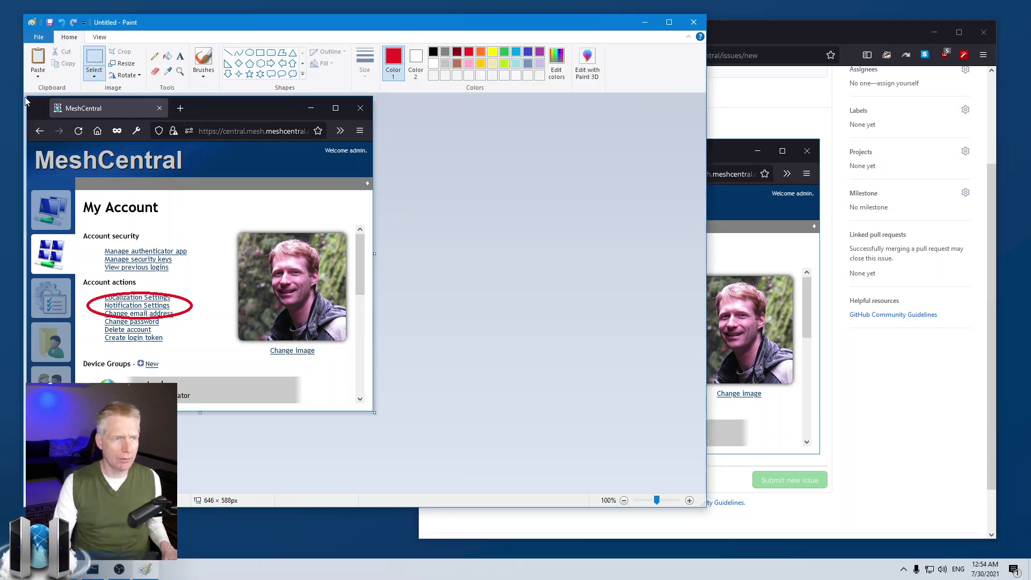
mouse_move(27, 96)
mouse_down()
mouse_move(484, 324)
mouse_move(470, 357)
mouse_move(471, 346)
mouse_up()
click(120, 51)
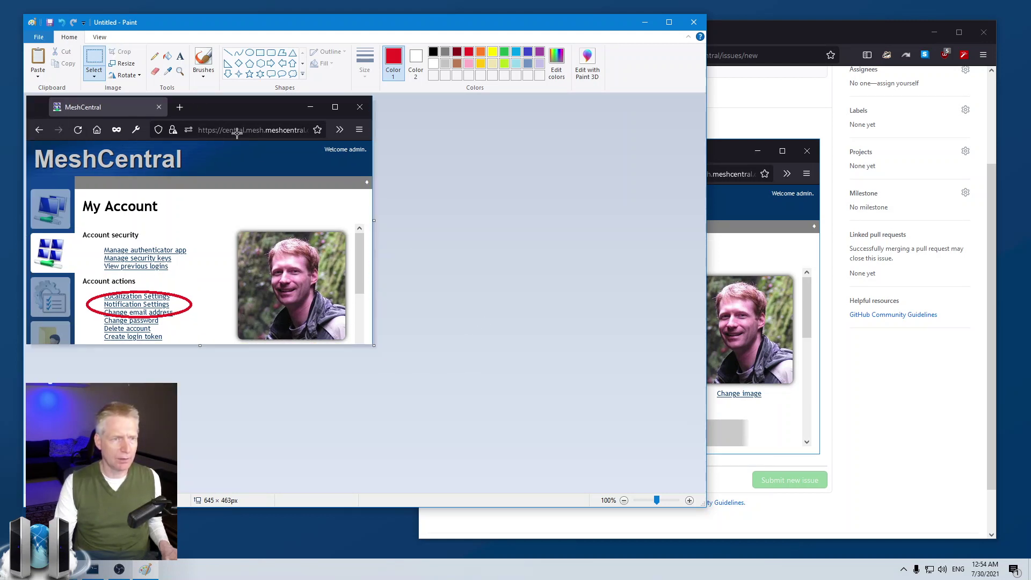
Replace the image in the GitHub issue comment with the cropped screenshot from Paint and preview the result.
click(915, 432)
scroll(578, 341, up, 3)
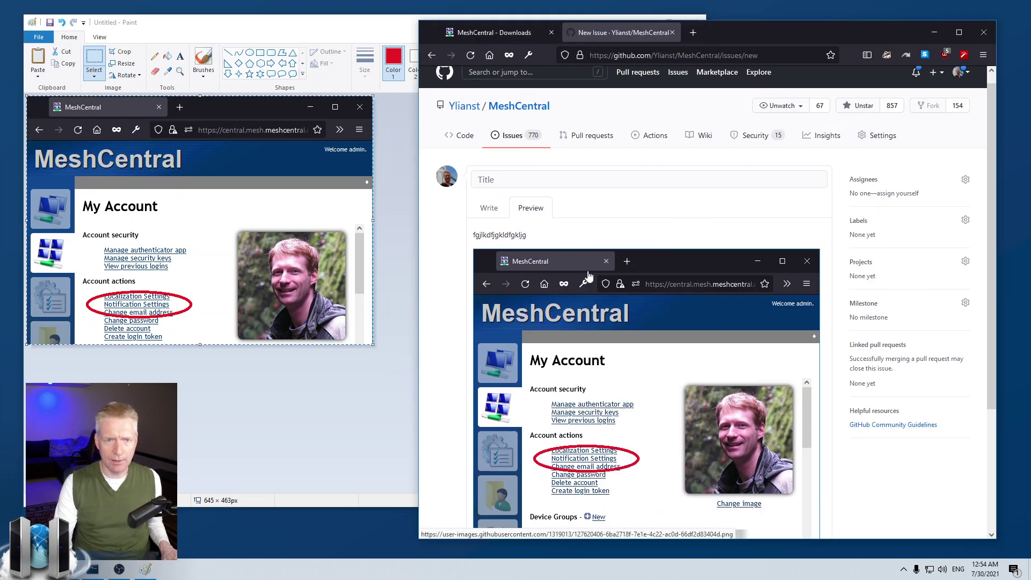
click(488, 220)
drag(598, 309, 390, 256)
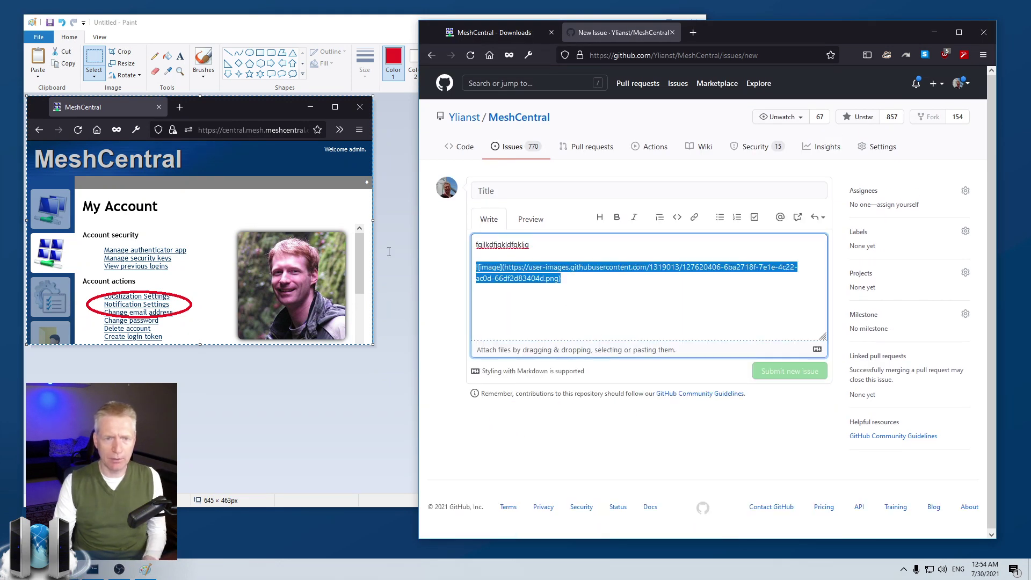
key(BackSpace)
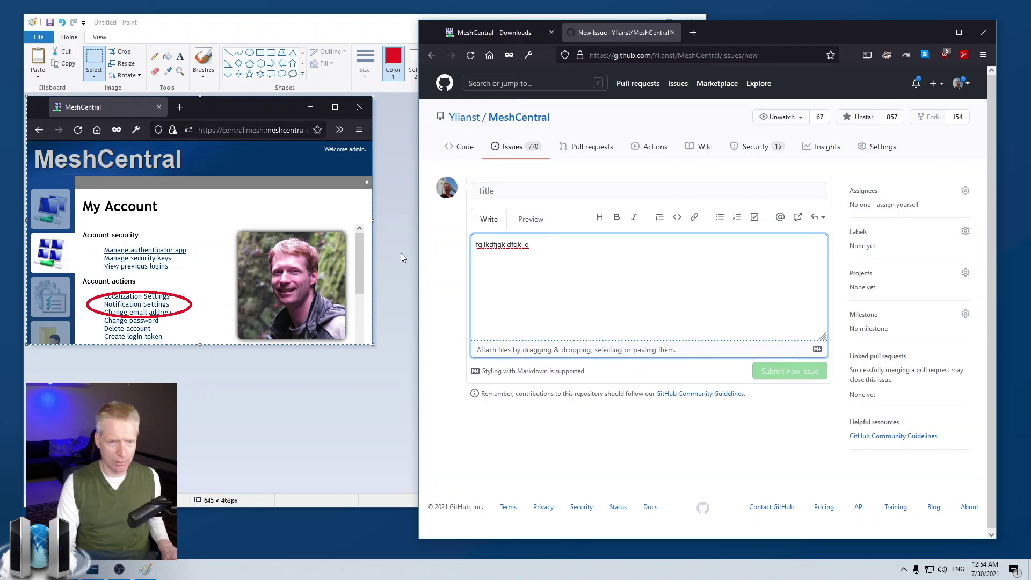
key(ctrl+v)
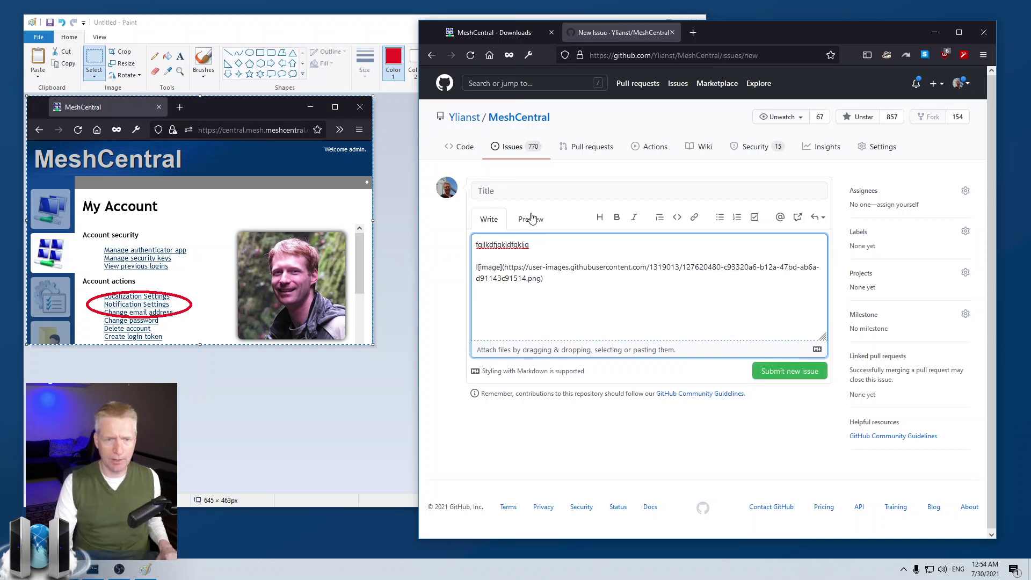
click(530, 219)
scroll(642, 279, down, 2)
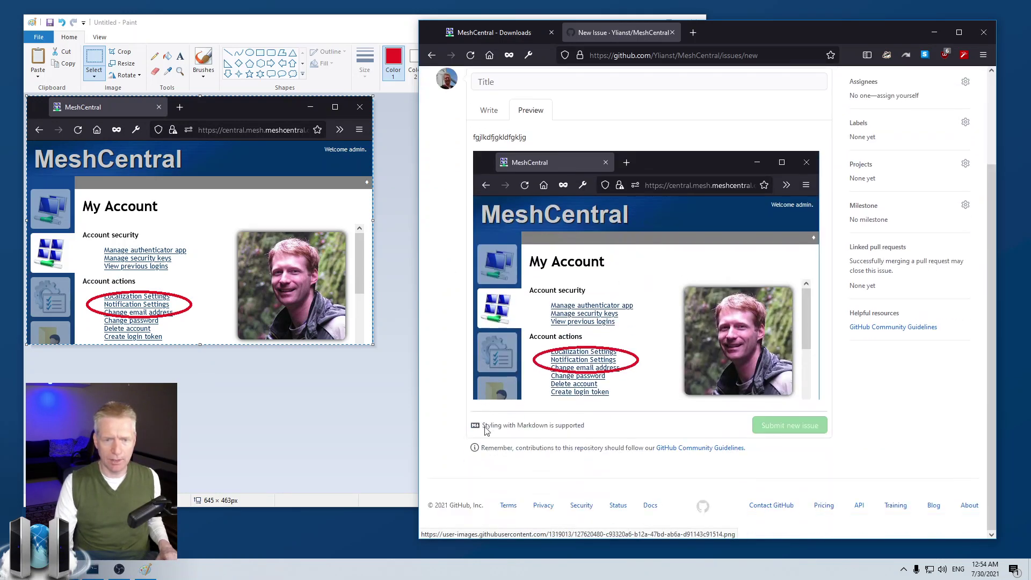
scroll(497, 224, up, 2)
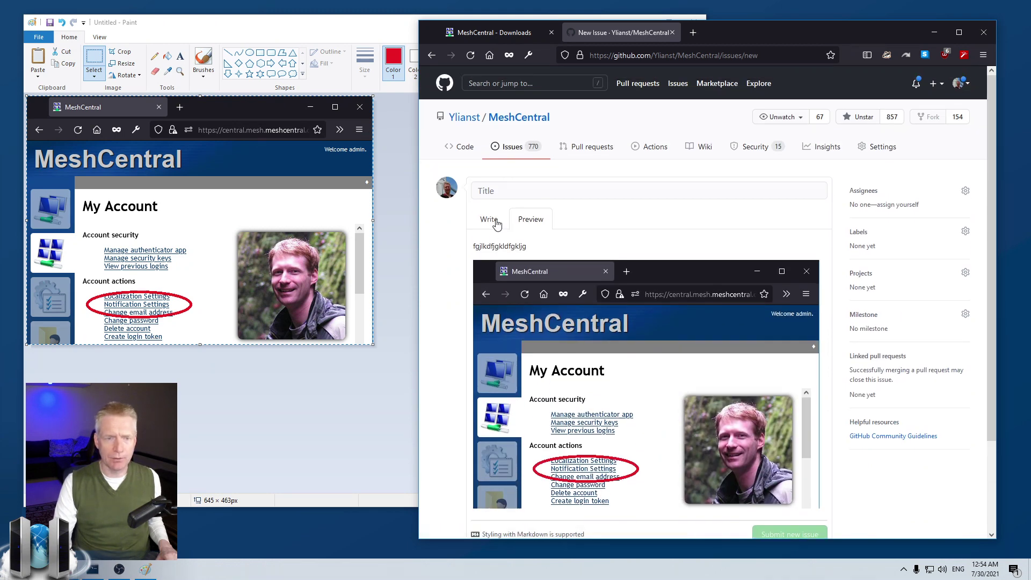
Enter "dfgdfgdfg" as the issue title, and leave the unsubmitted draft for the repository's Issues list.
click(497, 225)
click(518, 191)
text(dfgdfgdf)
text(gdfgdfg)
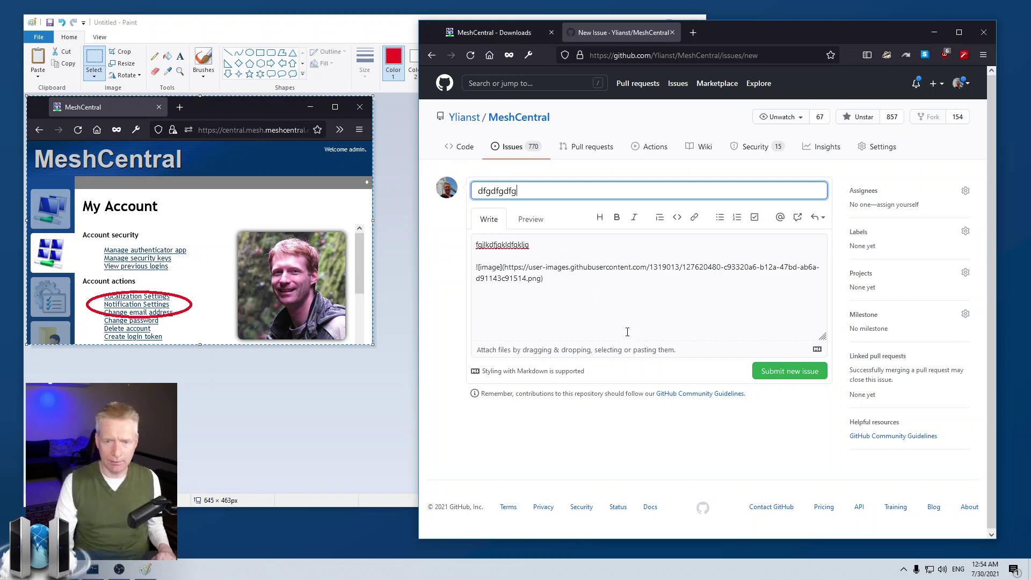
click(522, 156)
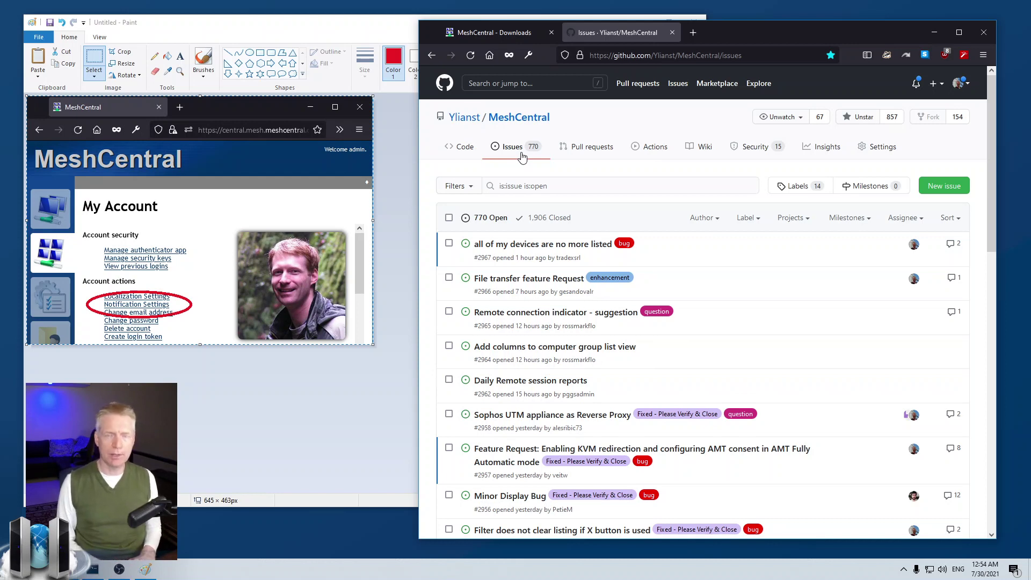
Close Paint without saving the annotated screenshot.
click(304, 421)
click(693, 22)
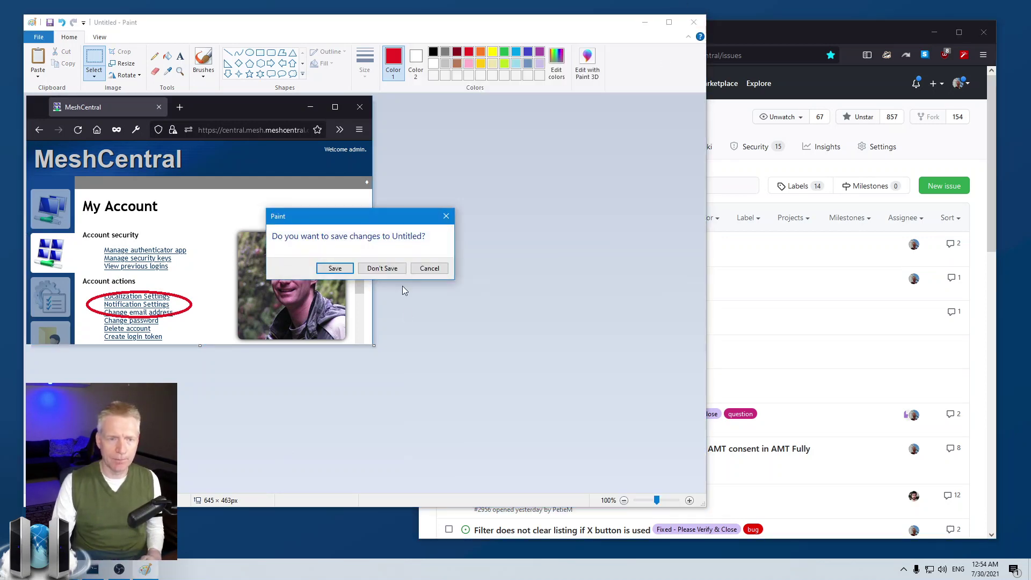
click(381, 267)
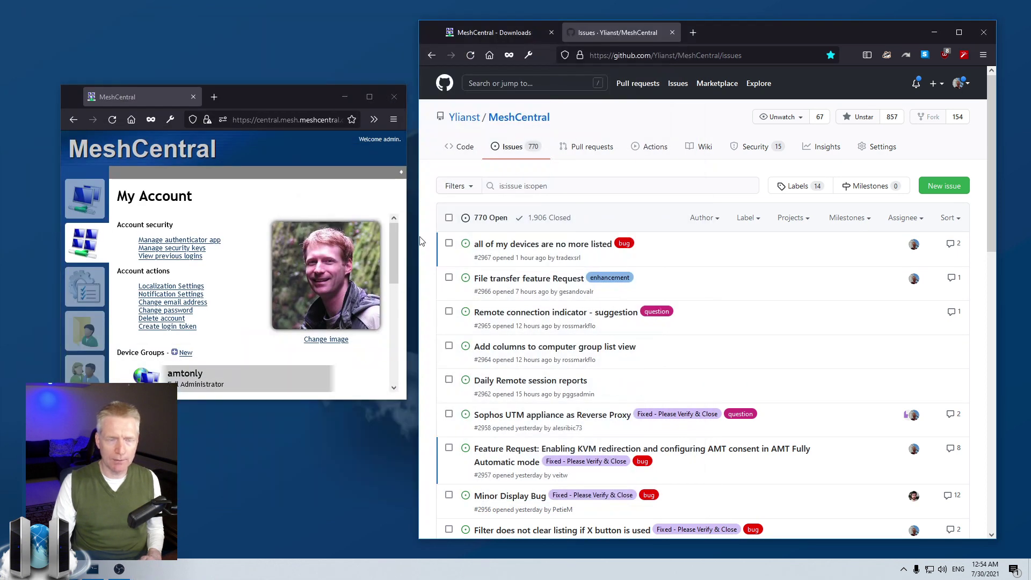